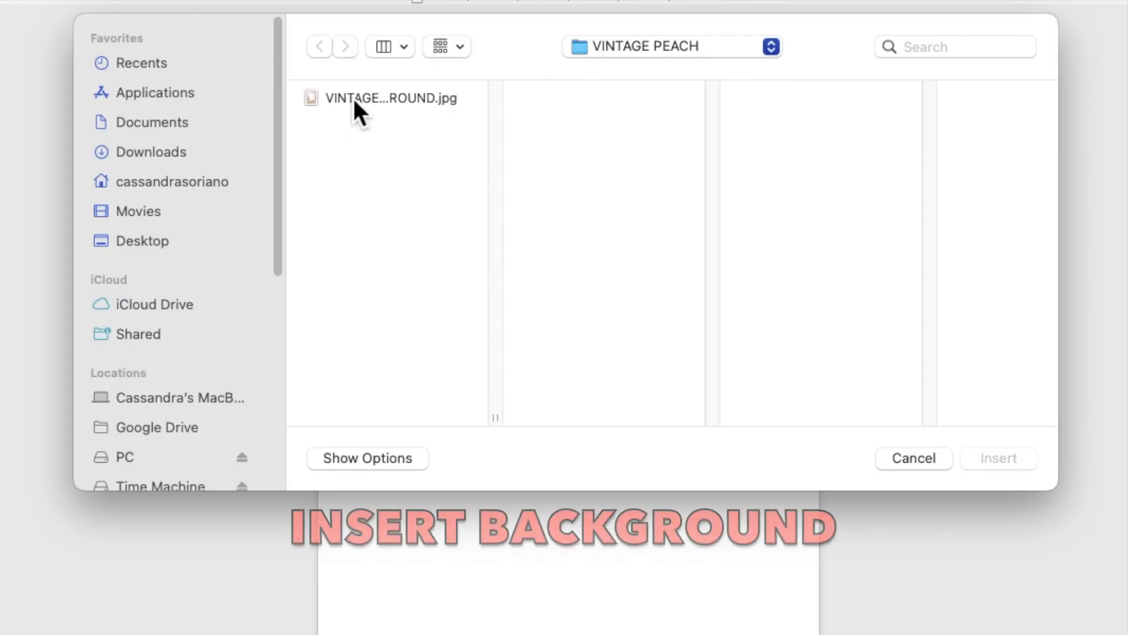
Insert the VINTAGE PEACH BACKGROUND.jpg floral arch picture and show its wrapping options.
{"action": "left_click", "coordinate": [408, 155]}
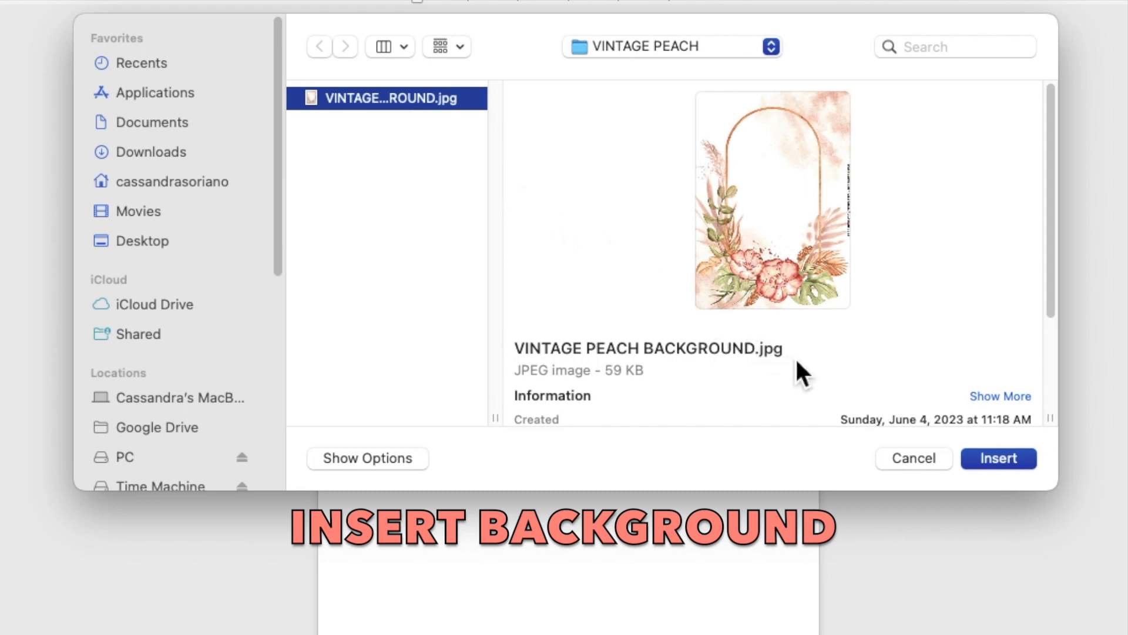
{"action": "left_click", "coordinate": [989, 463]}
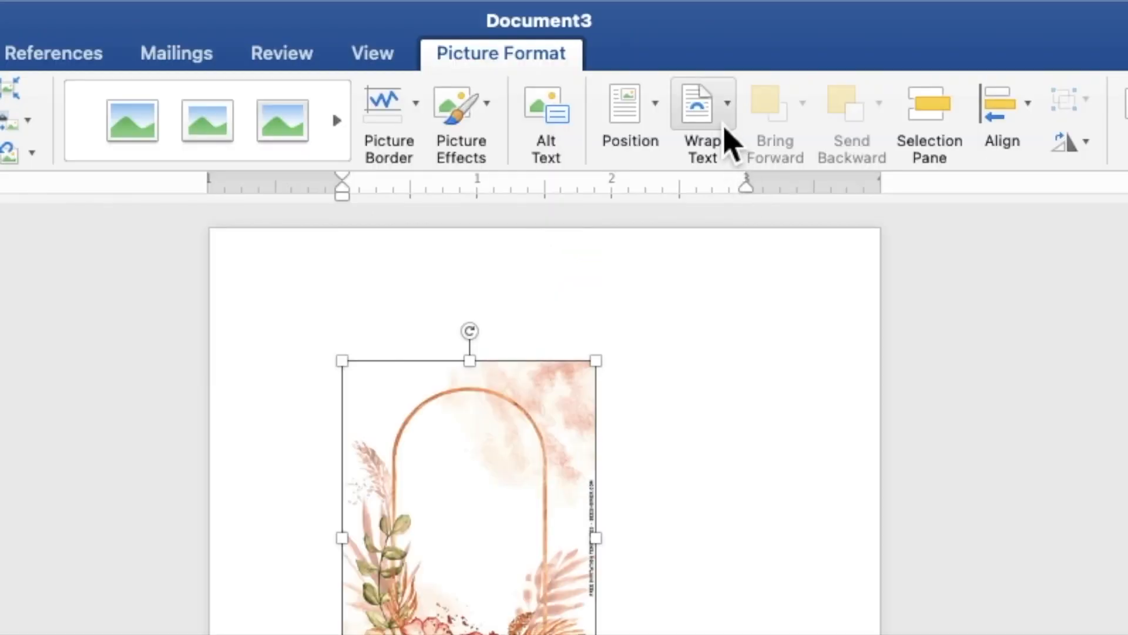
{"action": "left_click", "coordinate": [725, 126]}
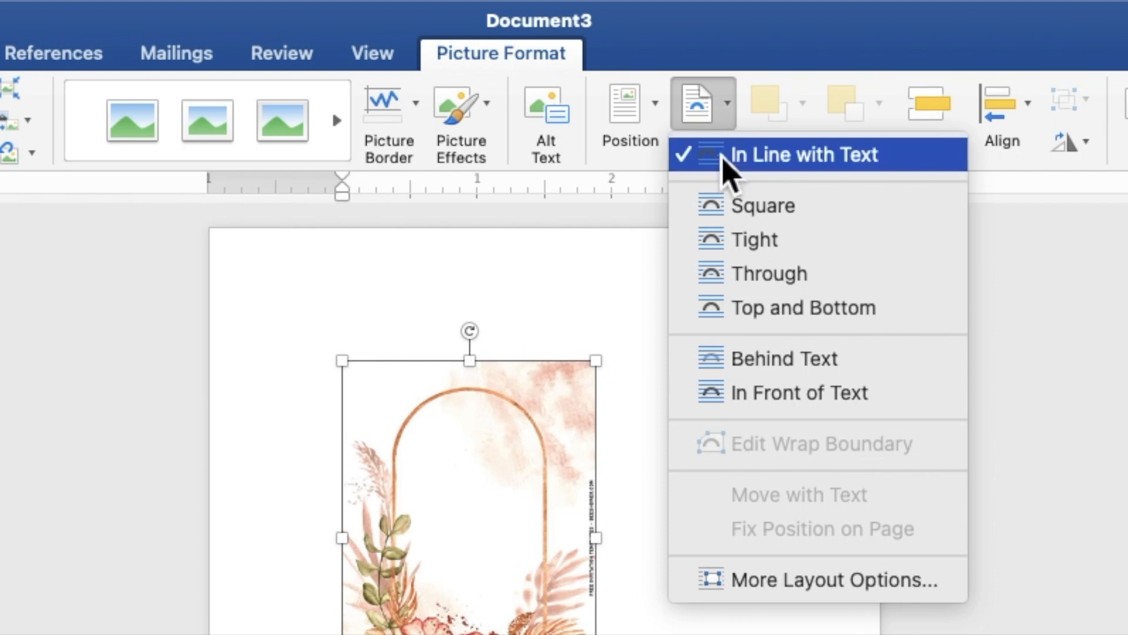
Set the arch picture behind text and stretch it from the top-left to fill the page.
{"action": "left_click", "coordinate": [764, 367]}
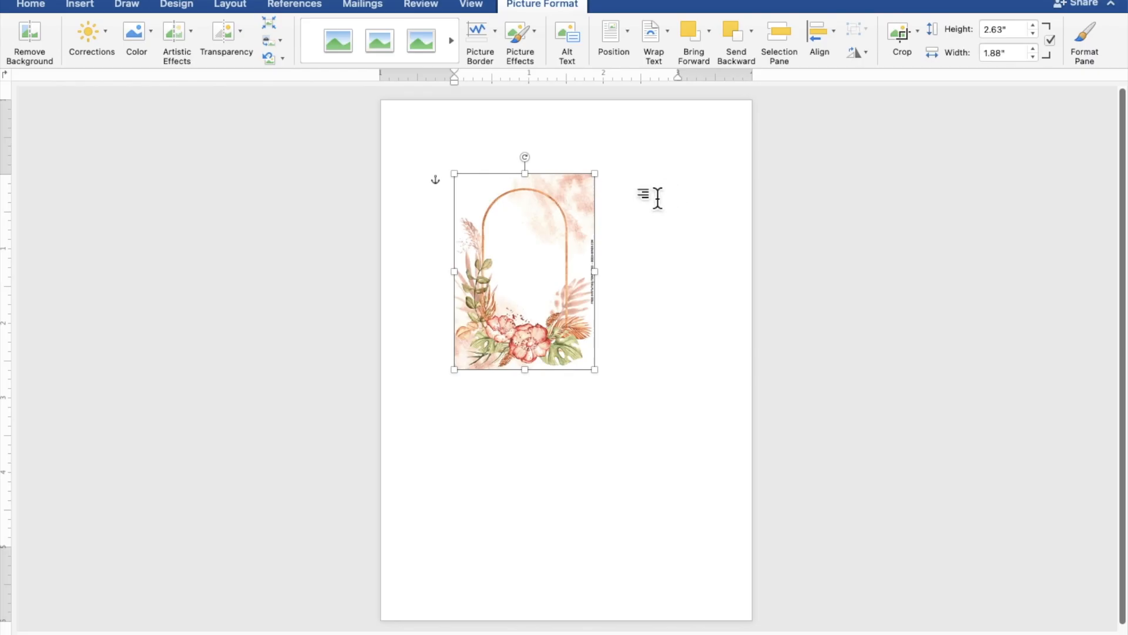
{"action": "left_click_drag", "start_coordinate": [555, 256], "coordinate": [485, 187]}
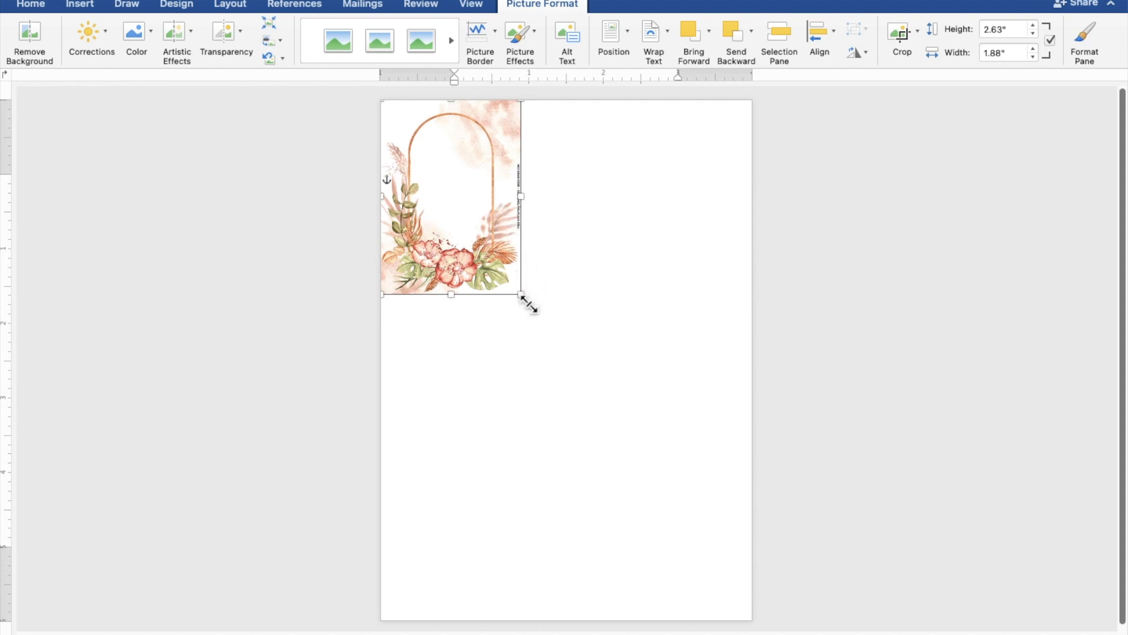
{"action": "left_click_drag", "start_coordinate": [528, 302], "coordinate": [760, 632]}
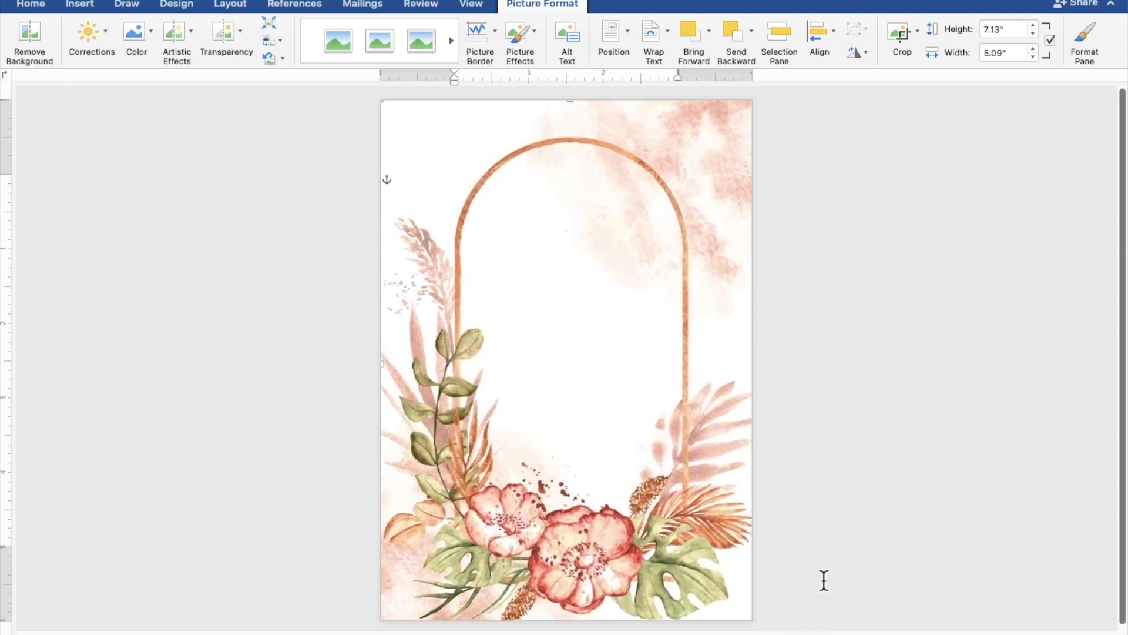
{"action": "left_click", "coordinate": [891, 524]}
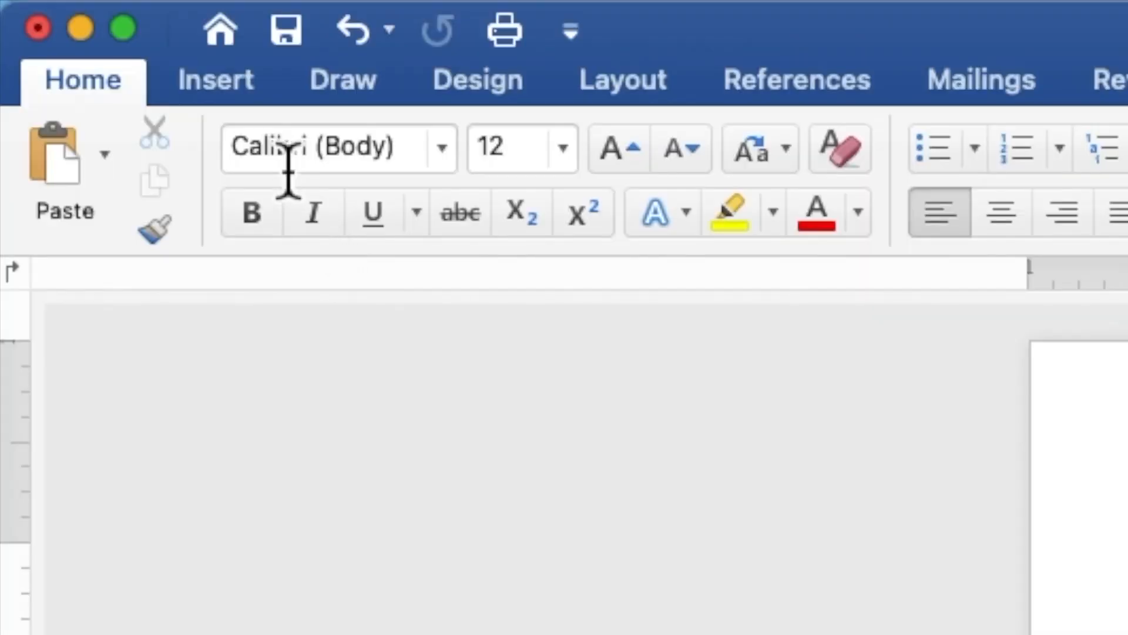
Draw a rectangle about 4.75" by 4.78" covering the floral arch.
{"action": "left_click", "coordinate": [244, 91]}
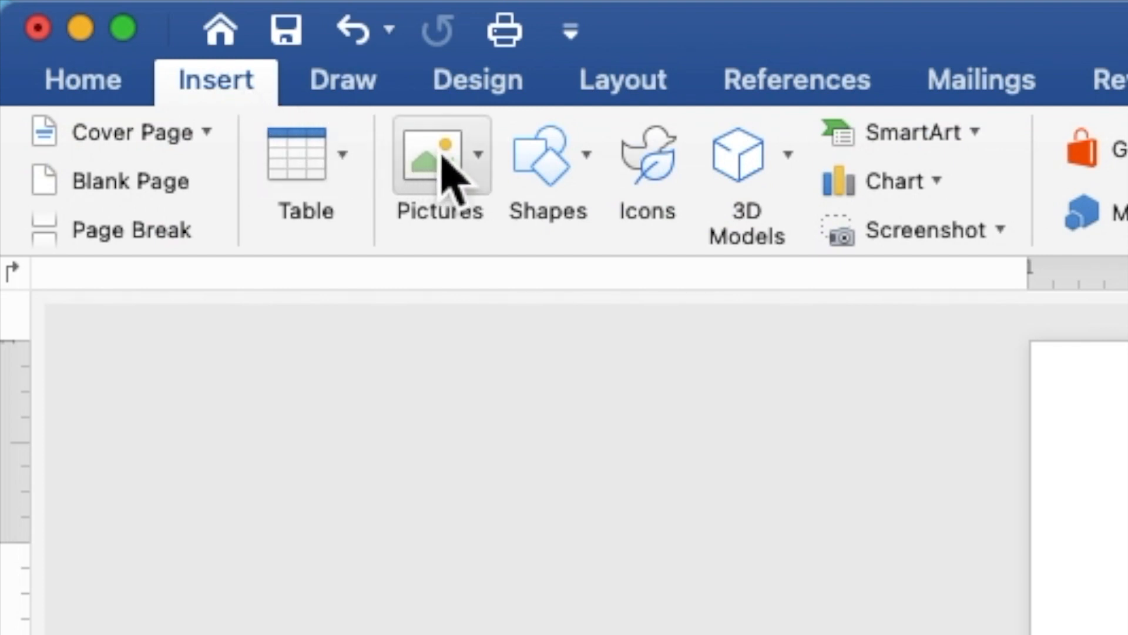
{"action": "left_click", "coordinate": [553, 176]}
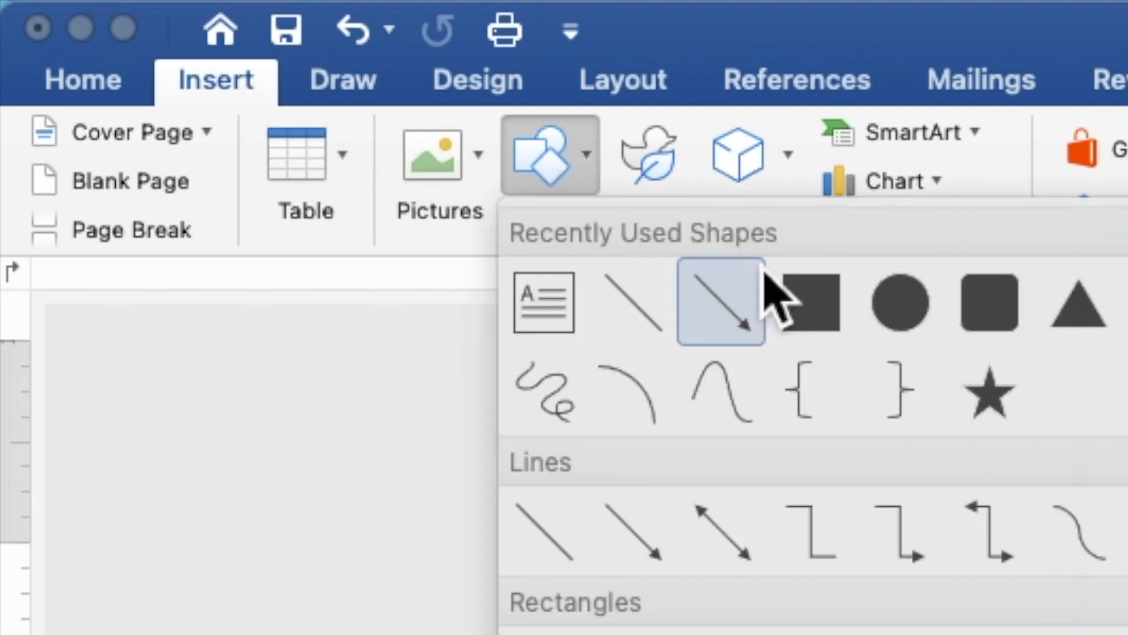
{"action": "left_click", "coordinate": [840, 334]}
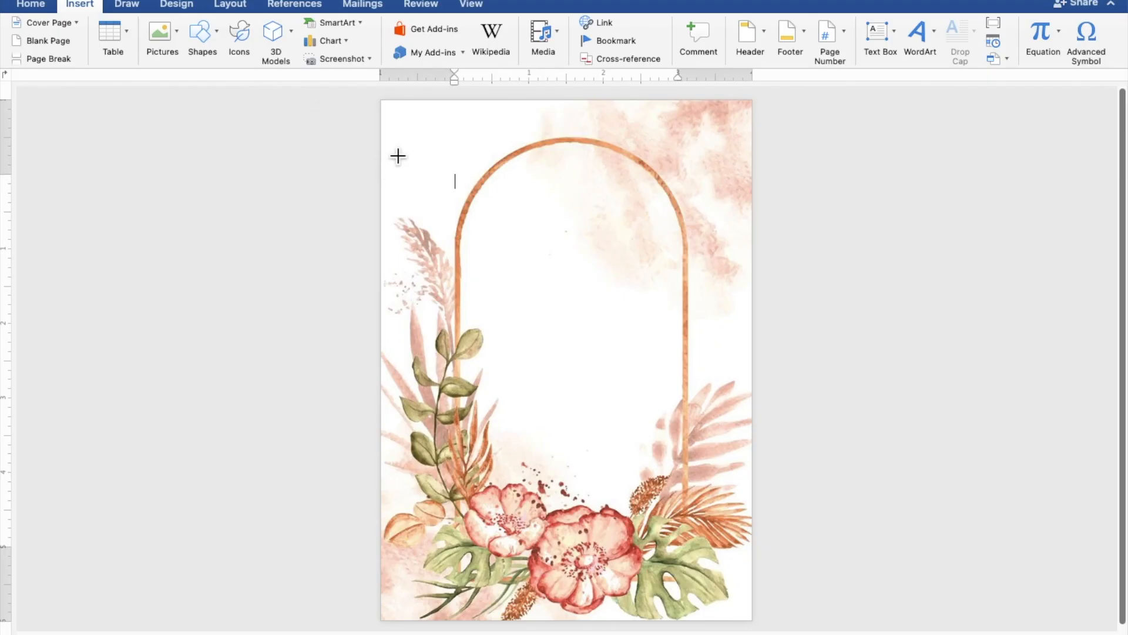
{"action": "mouse_move", "coordinate": [388, 146]}
{"action": "left_mouse_down"}
{"action": "mouse_move", "coordinate": [464, 224]}
{"action": "mouse_move", "coordinate": [564, 368]}
{"action": "mouse_move", "coordinate": [607, 385]}
{"action": "mouse_move", "coordinate": [754, 508]}
{"action": "left_mouse_up"}
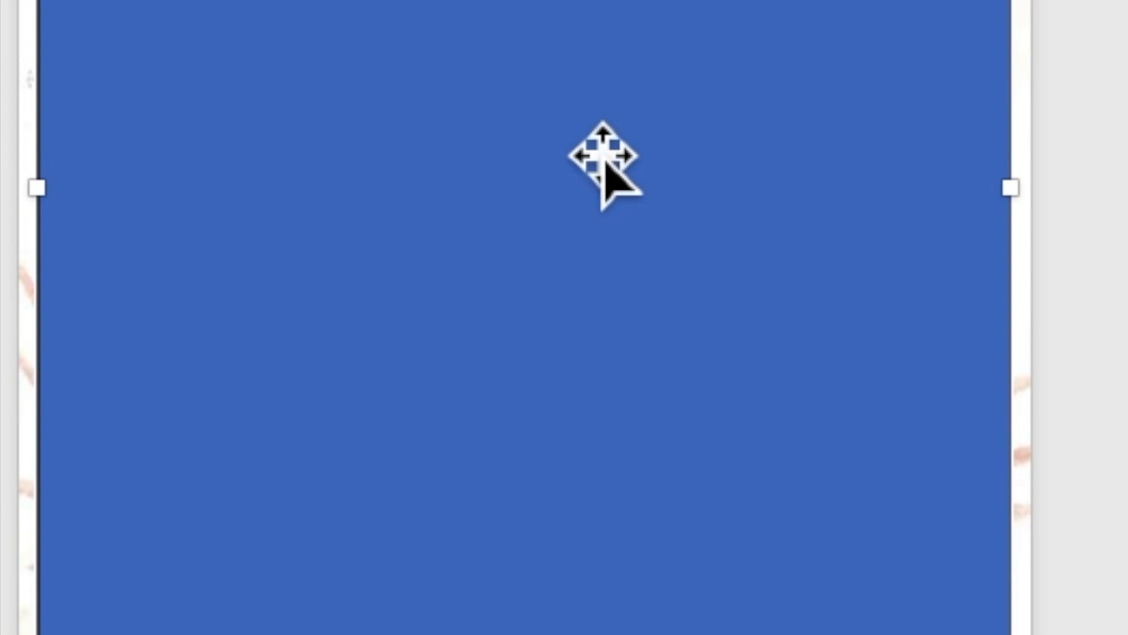
Make the rectangle accept text with Add Text and zoom in on it.
{"action": "right_click", "coordinate": [591, 303]}
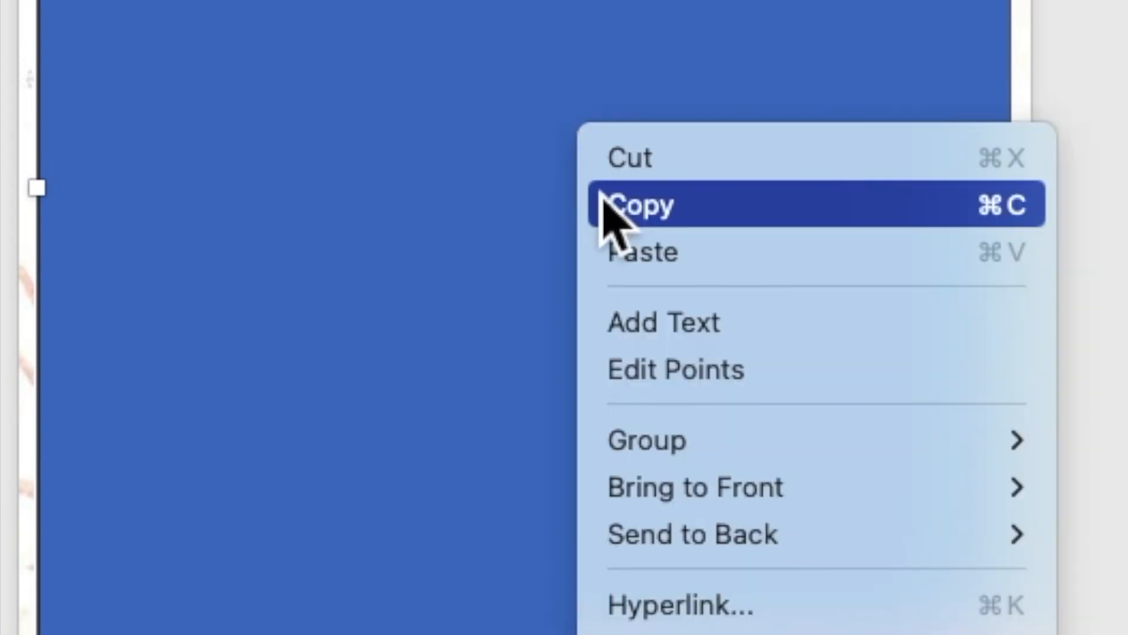
{"action": "left_click", "coordinate": [645, 329]}
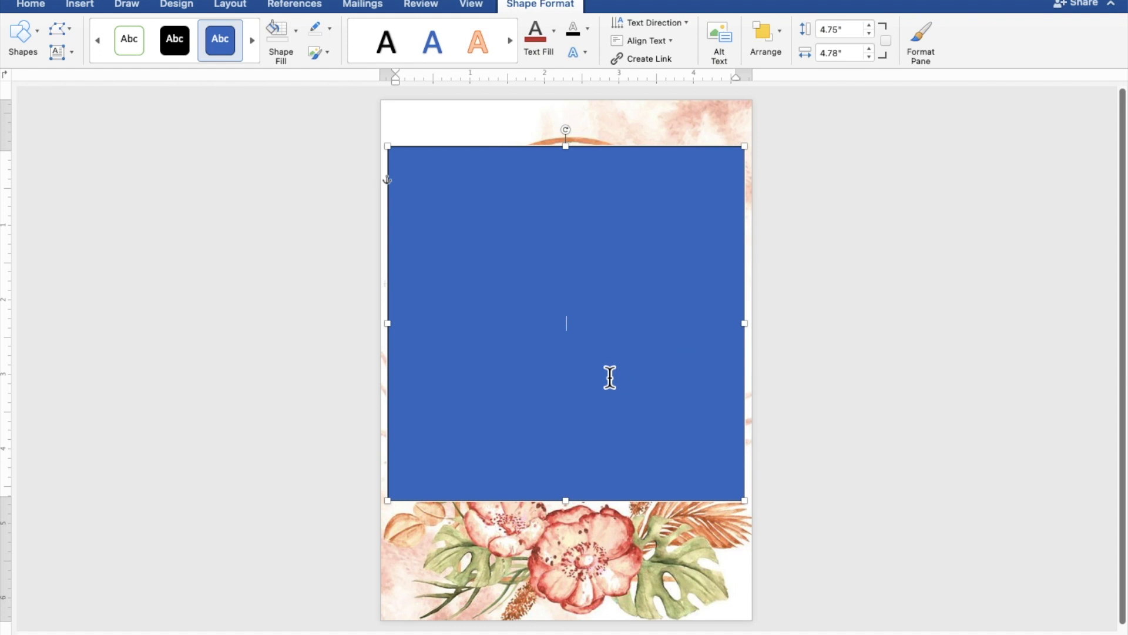
{"action": "scroll", "coordinate": [610, 378], "scroll_direction": "up", "scroll_amount": 5}
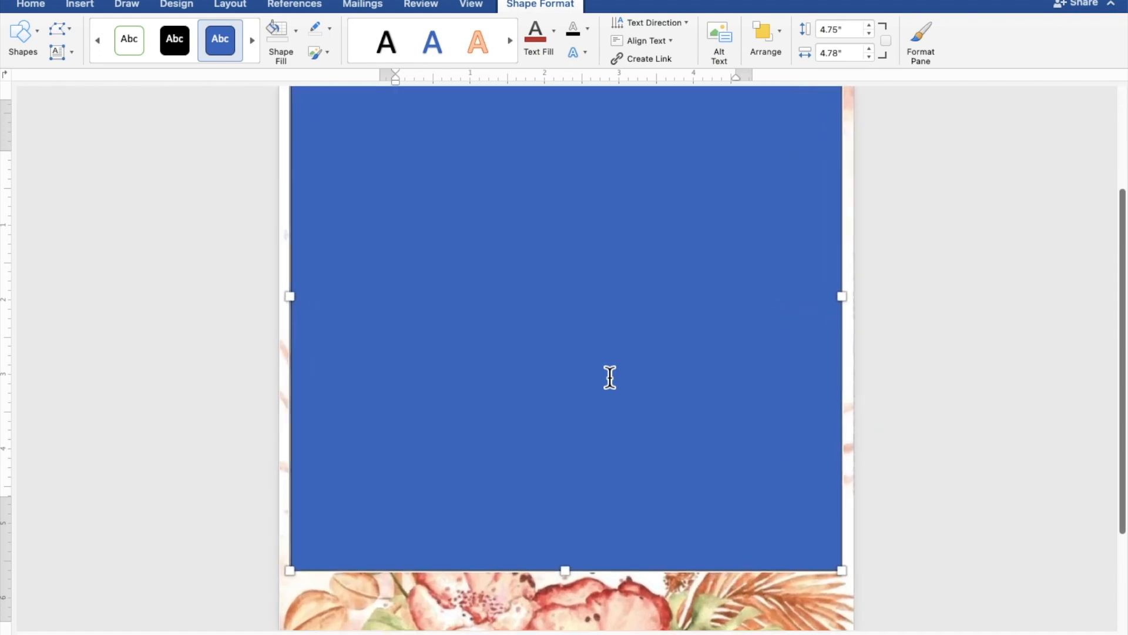
{"action": "scroll", "coordinate": [610, 377], "scroll_direction": "up", "scroll_amount": 3}
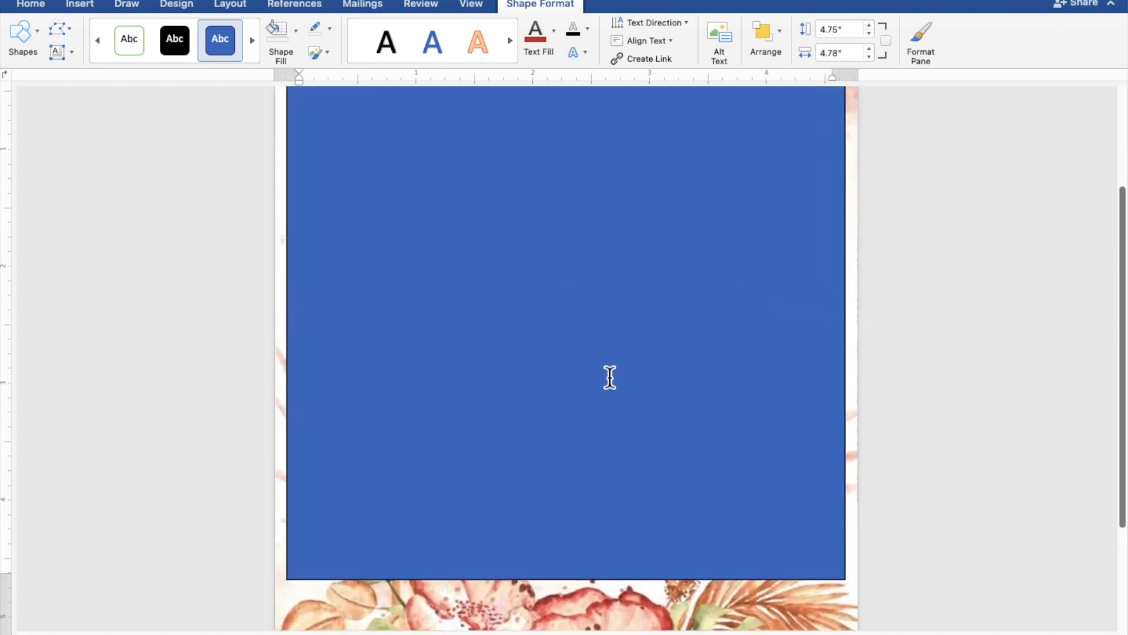
{"action": "scroll", "coordinate": [610, 378], "scroll_direction": "up", "scroll_amount": 1}
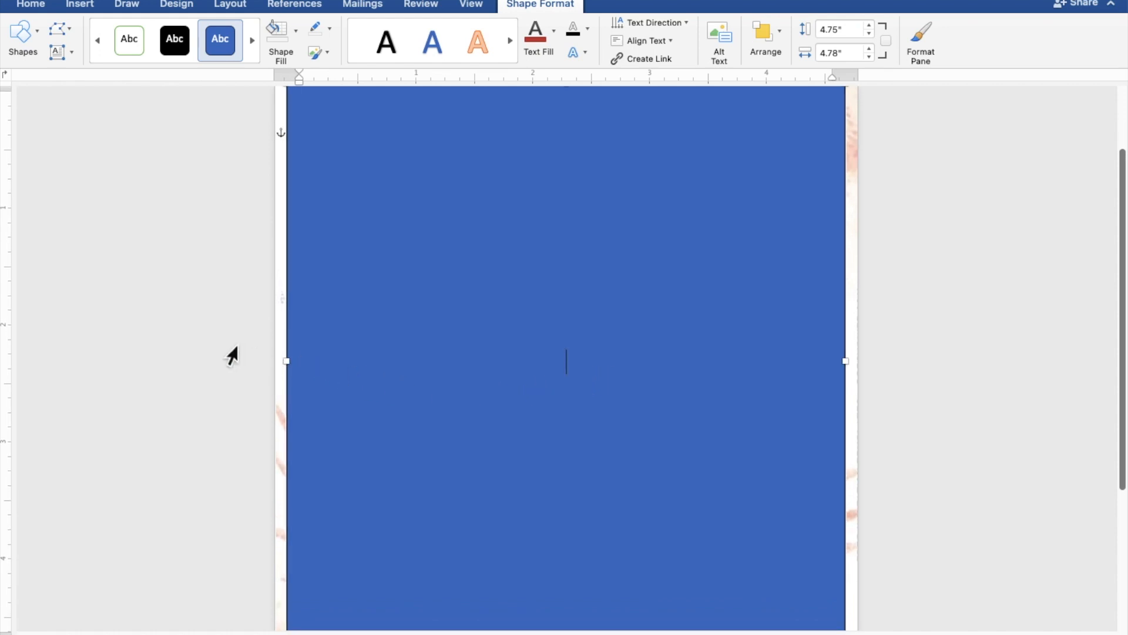
Type TOGETHER WITH THEIR FAMILIES, then the groom's name, AND, and the bride's name on separate lines.
{"action": "type", "text": "TOGE"}
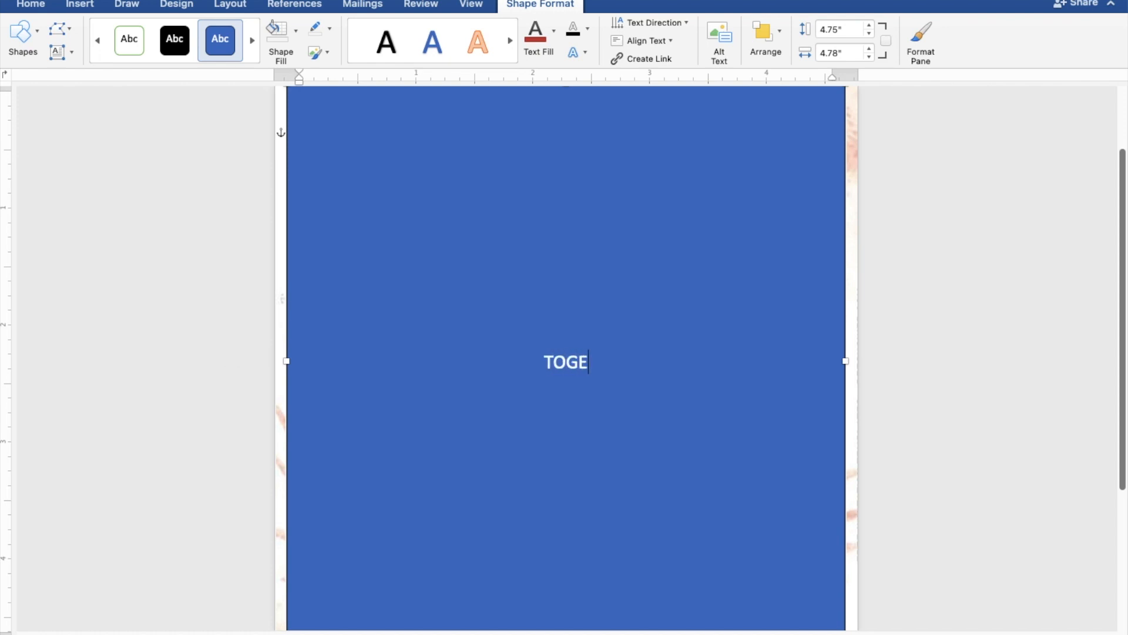
{"action": "type", "text": "THE"}
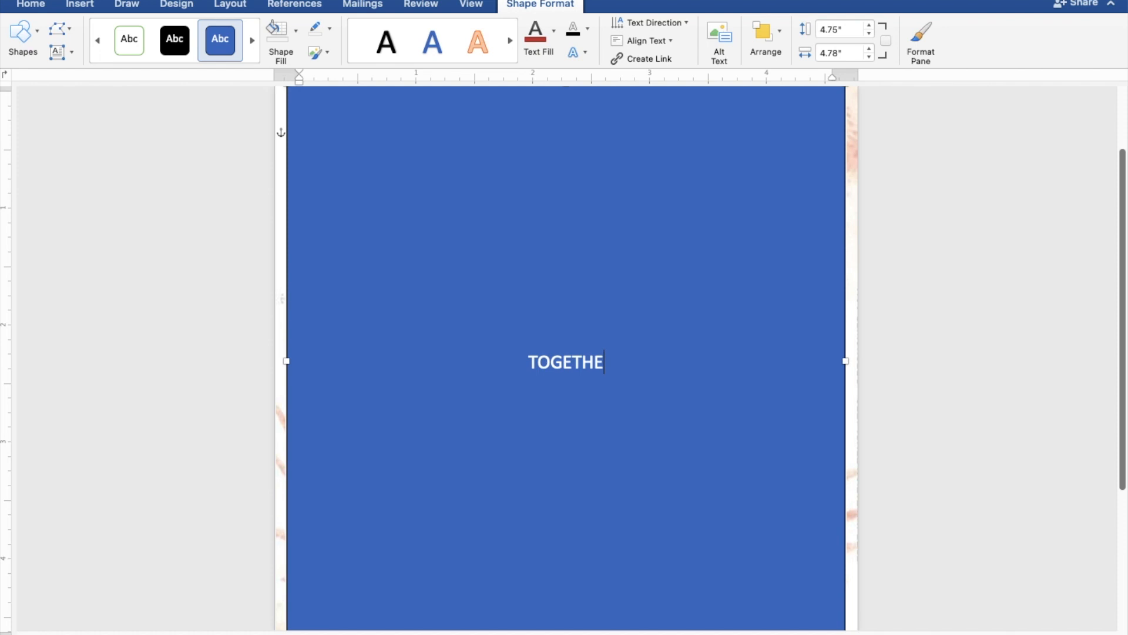
{"action": "type", "text": "R W"}
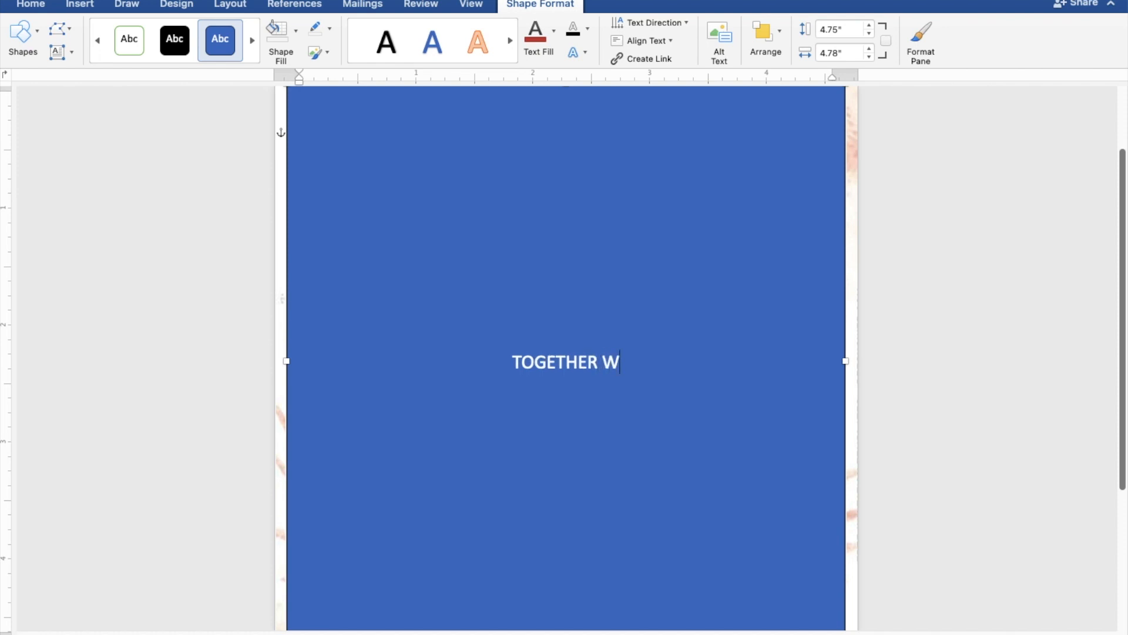
{"action": "type", "text": "ITH THE"}
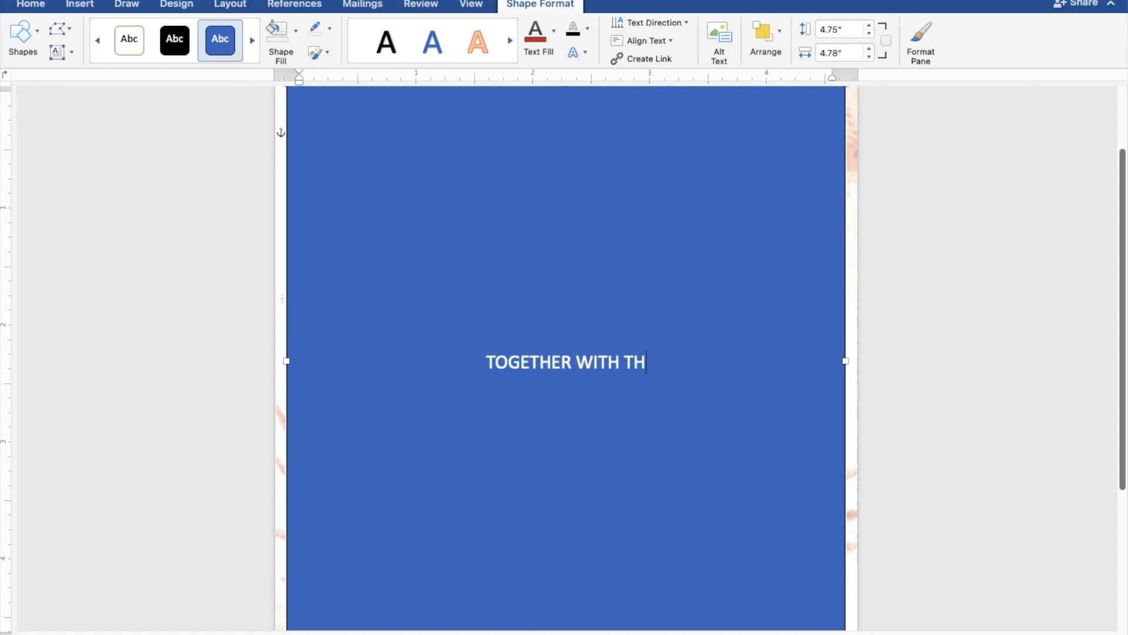
{"action": "type", "text": "IR"}
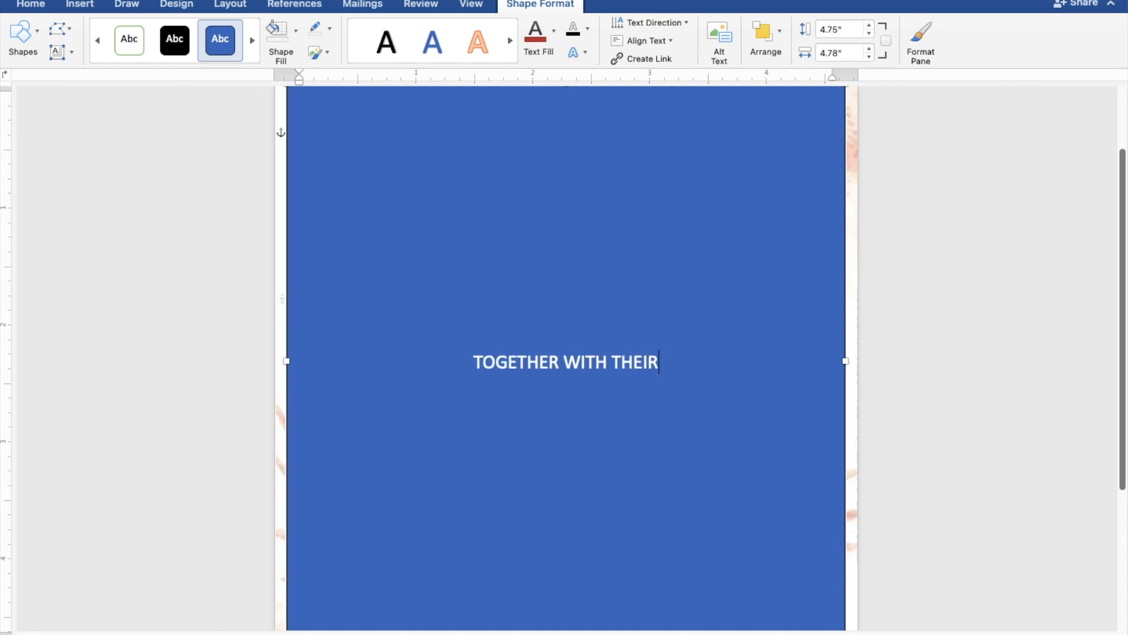
{"action": "type", "text": " FAMILIES"}
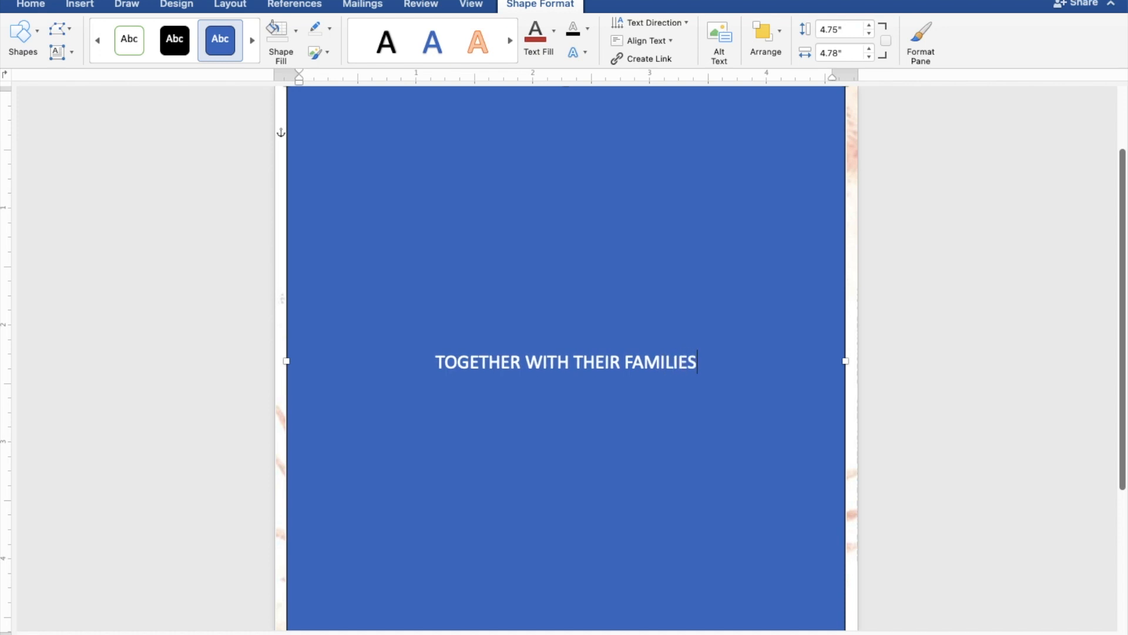
{"action": "key", "text": "Return"}
{"action": "key", "text": "Return"}
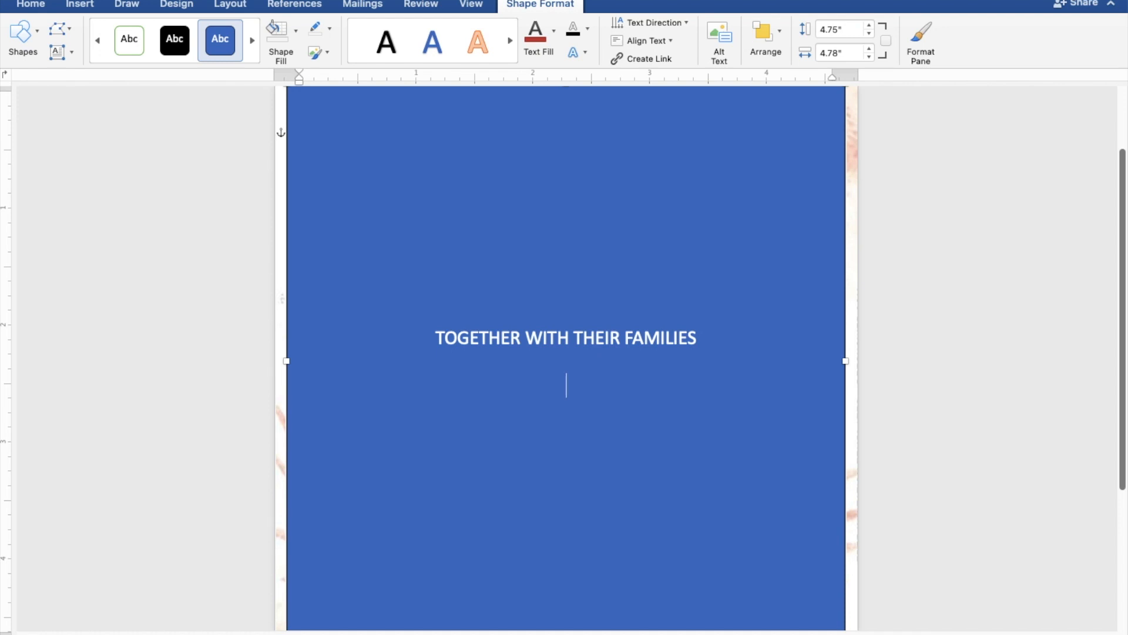
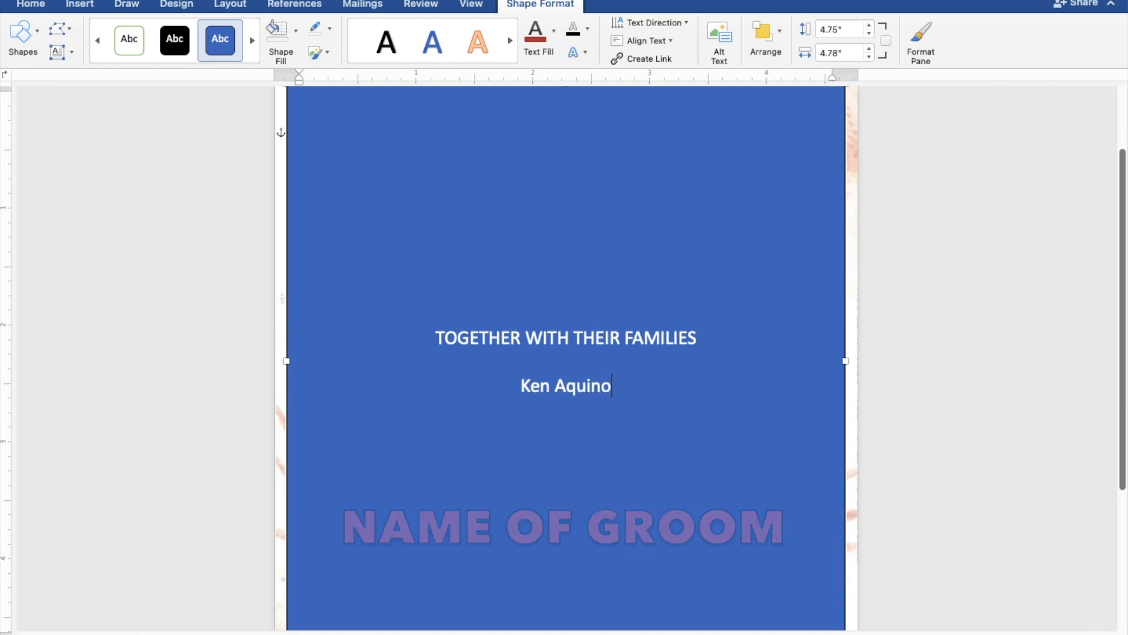
{"action": "key", "text": "Return"}
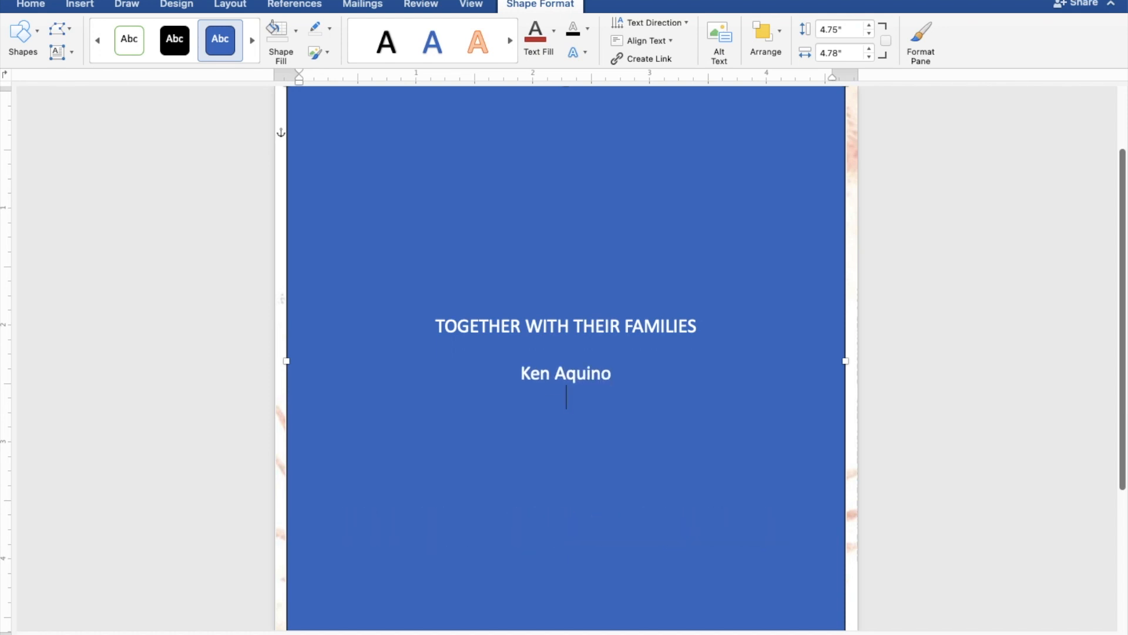
{"action": "type", "text": "AND"}
{"action": "key", "text": "Return"}
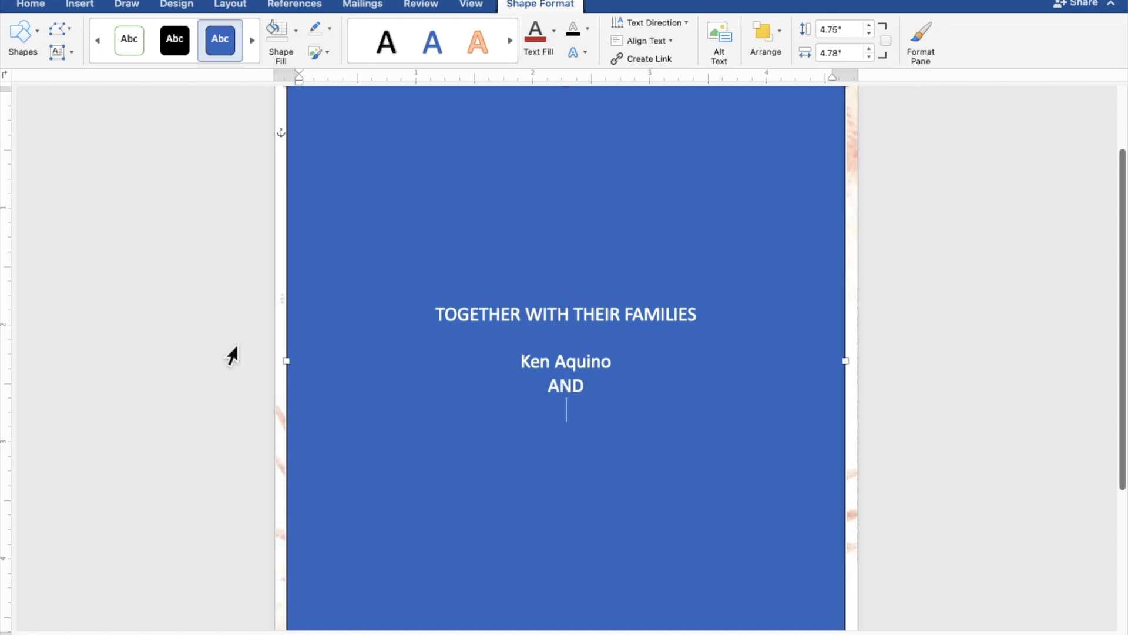
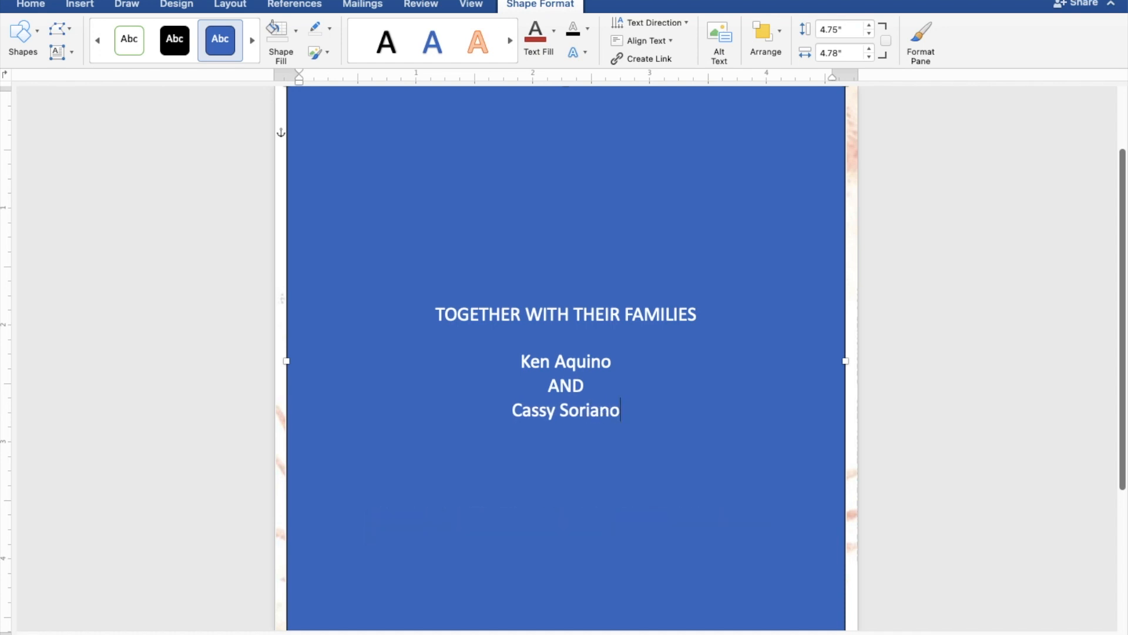
{"action": "key", "text": "Return"}
{"action": "key", "text": "Return"}
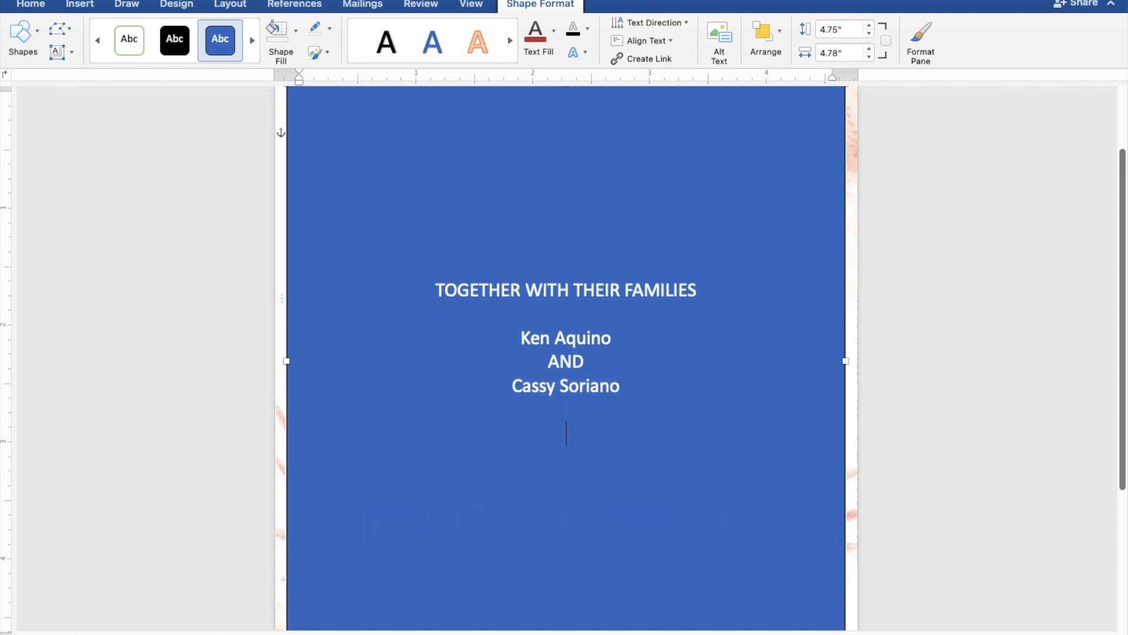
Type REQUEST THE PLEASURE OF YOUR PRESENCE and AS THEY JOYFULLY UNITE IN MARRIAGE on two lines.
{"action": "type", "text": "REQUE"}
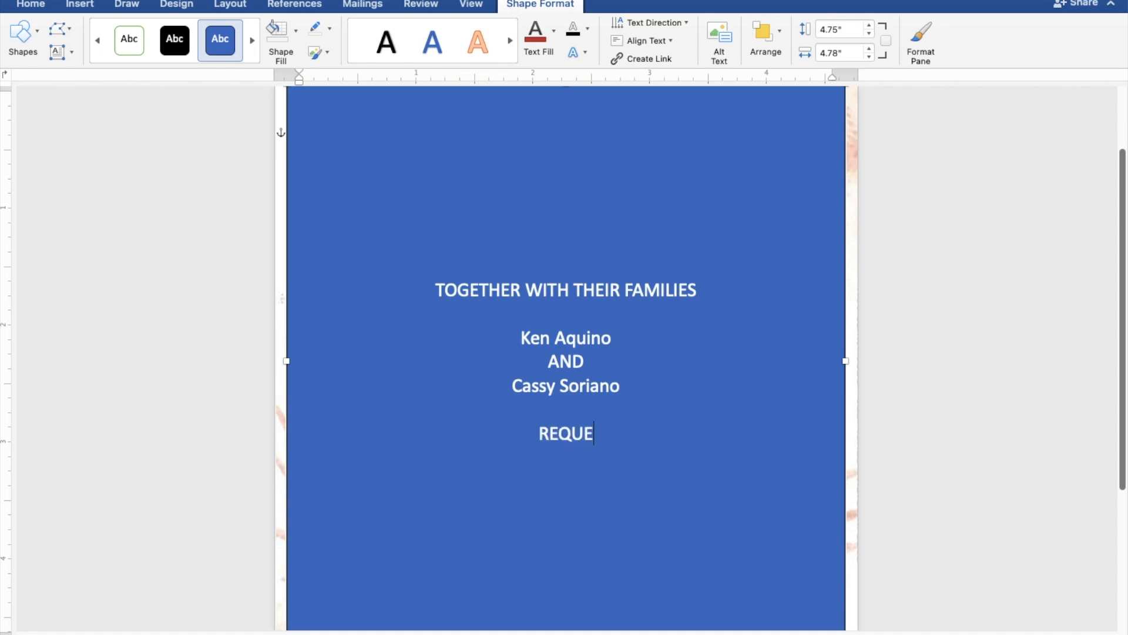
{"action": "type", "text": "S"}
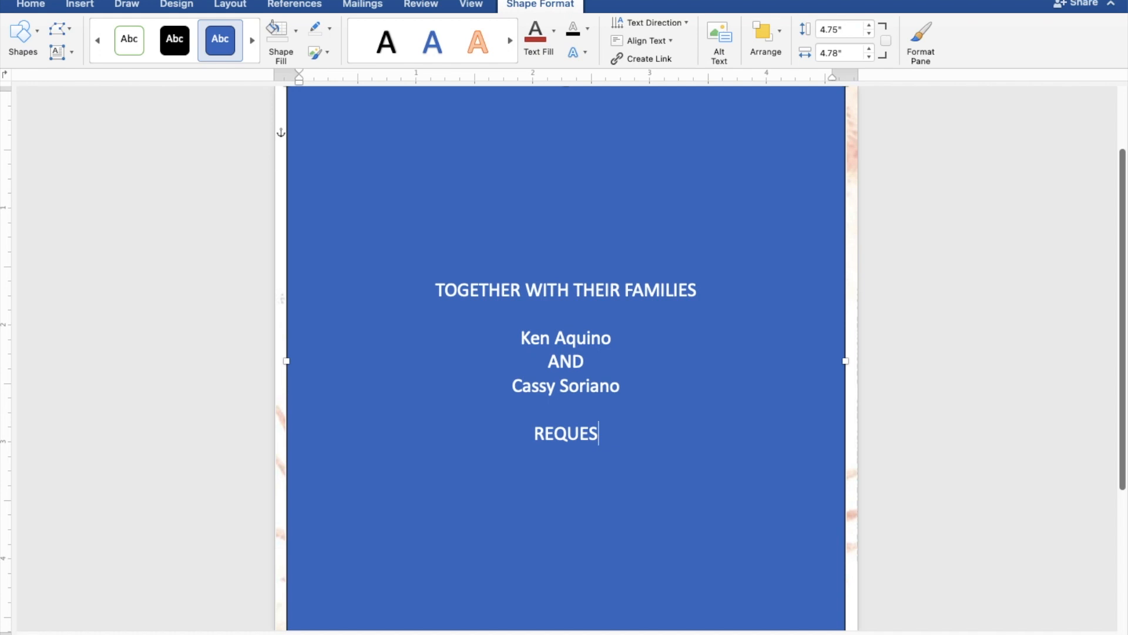
{"action": "type", "text": "T THE"}
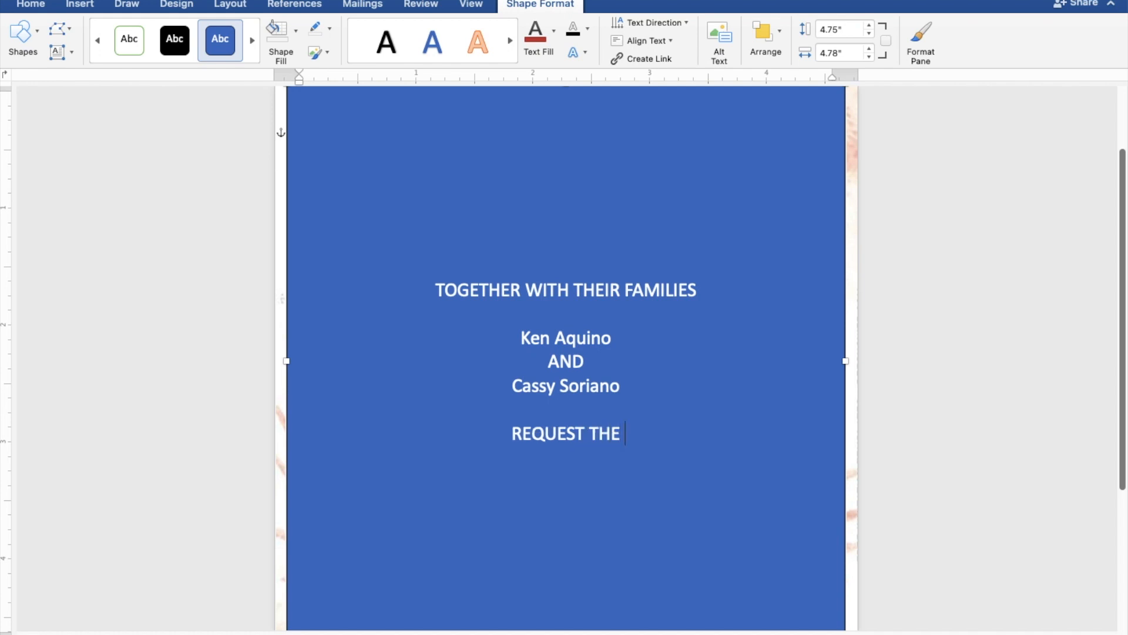
{"action": "type", "text": " PLEASURE "}
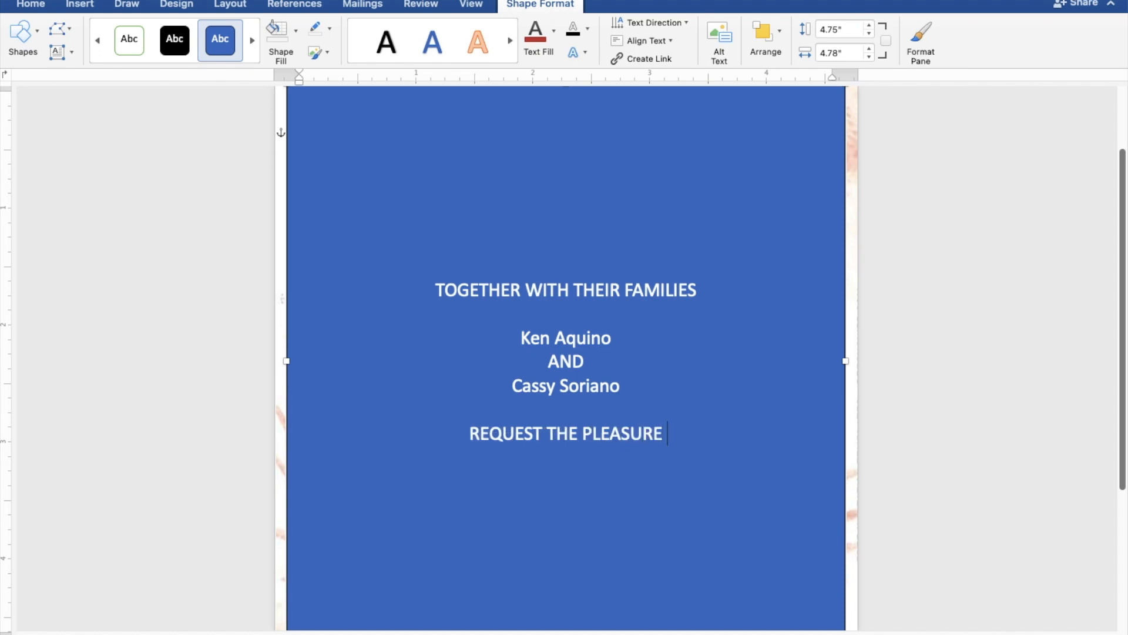
{"action": "type", "text": "OF "}
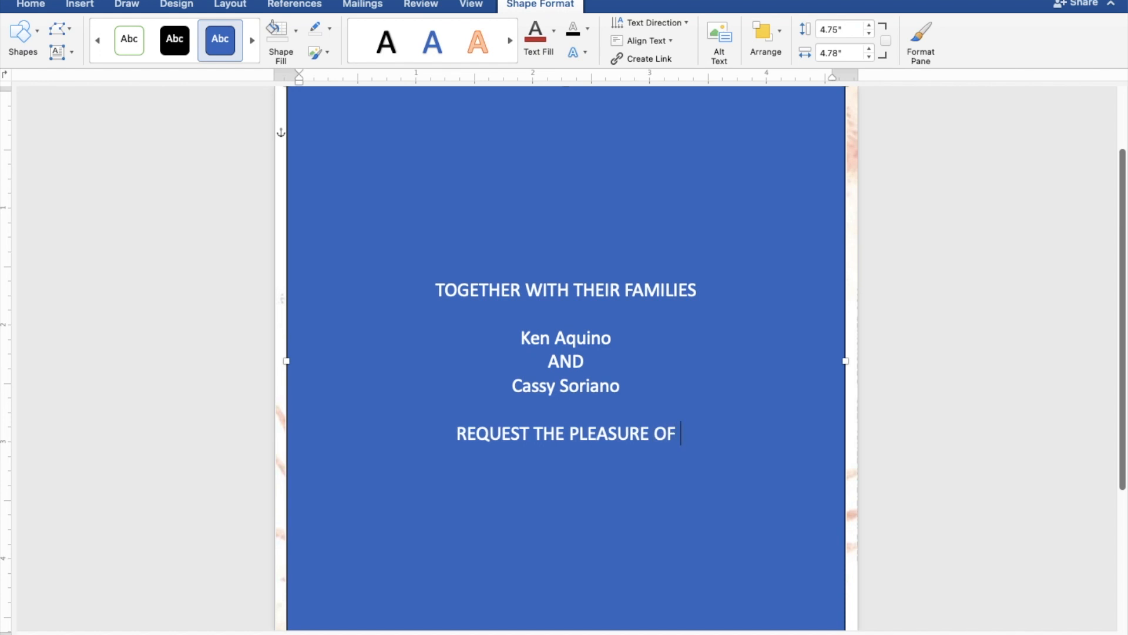
{"action": "type", "text": "YOUR P"}
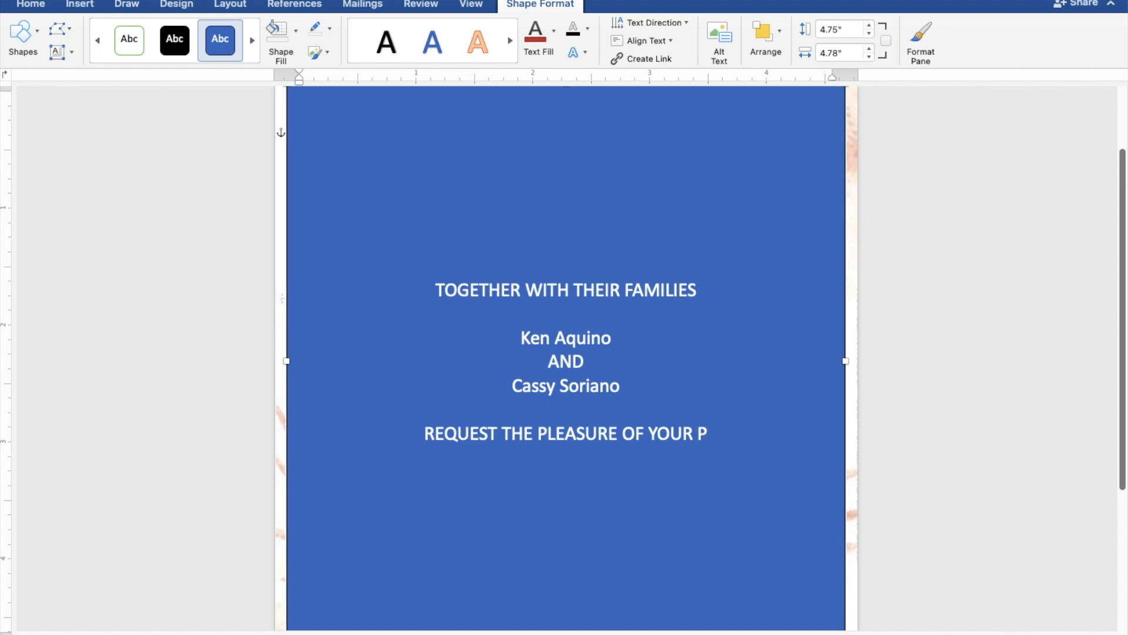
{"action": "type", "text": "RES"}
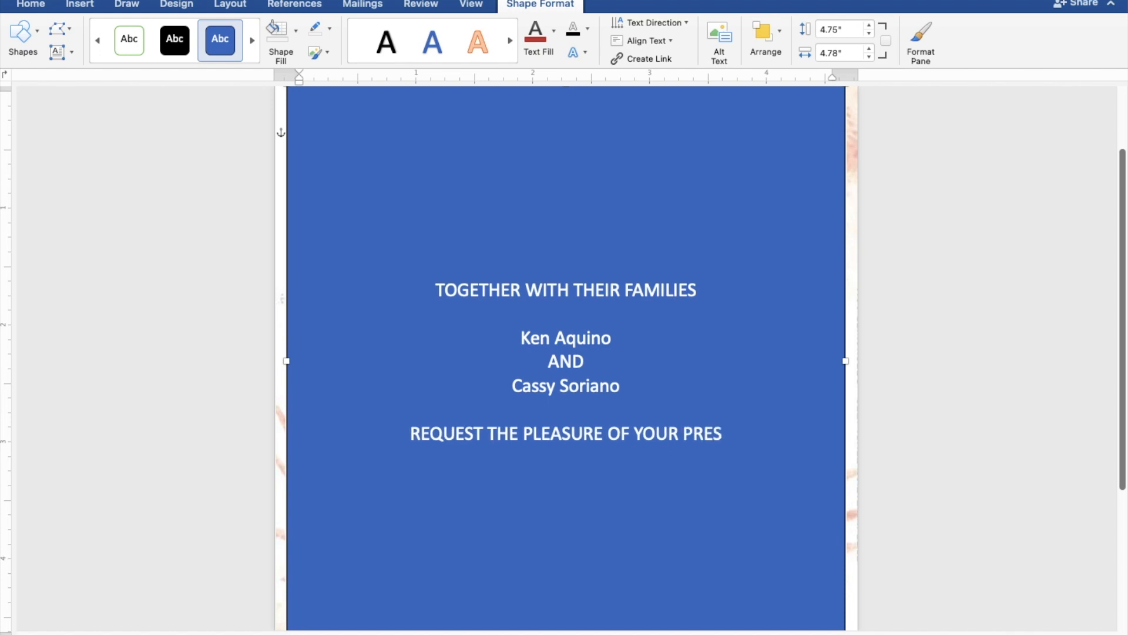
{"action": "type", "text": "ENC"}
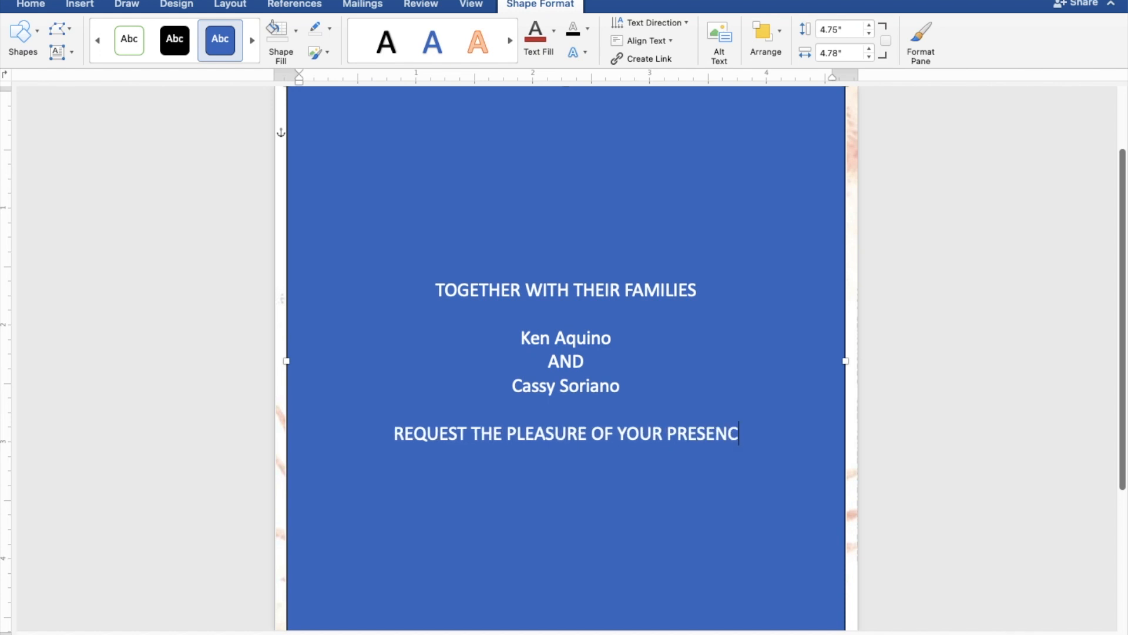
{"action": "type", "text": "E"}
{"action": "key", "text": "Return"}
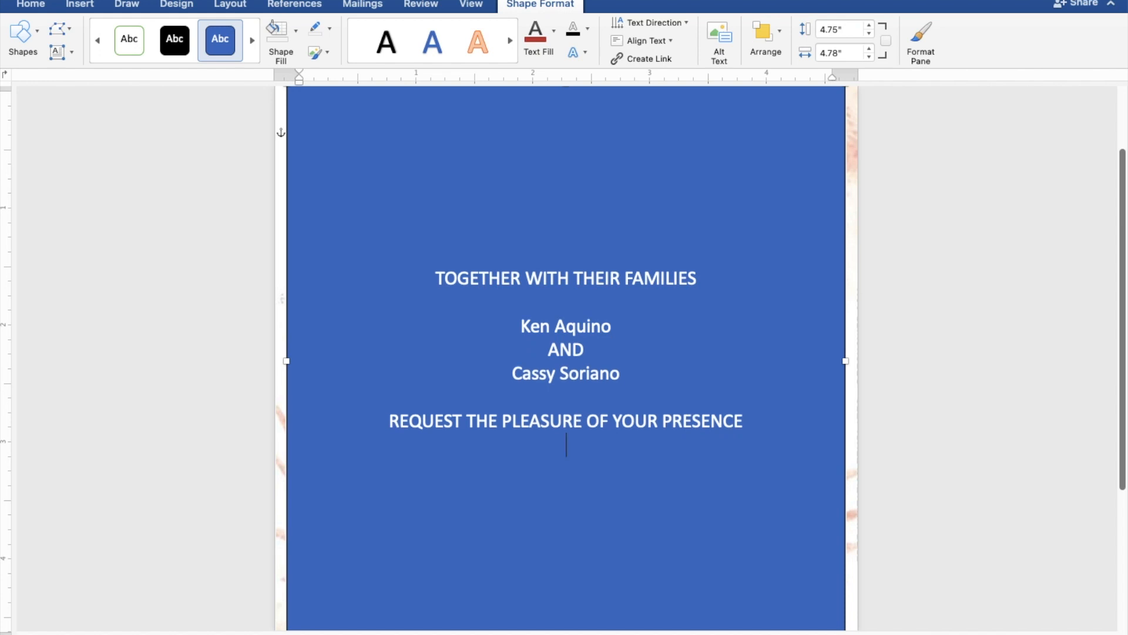
{"action": "type", "text": "AS THEY J"}
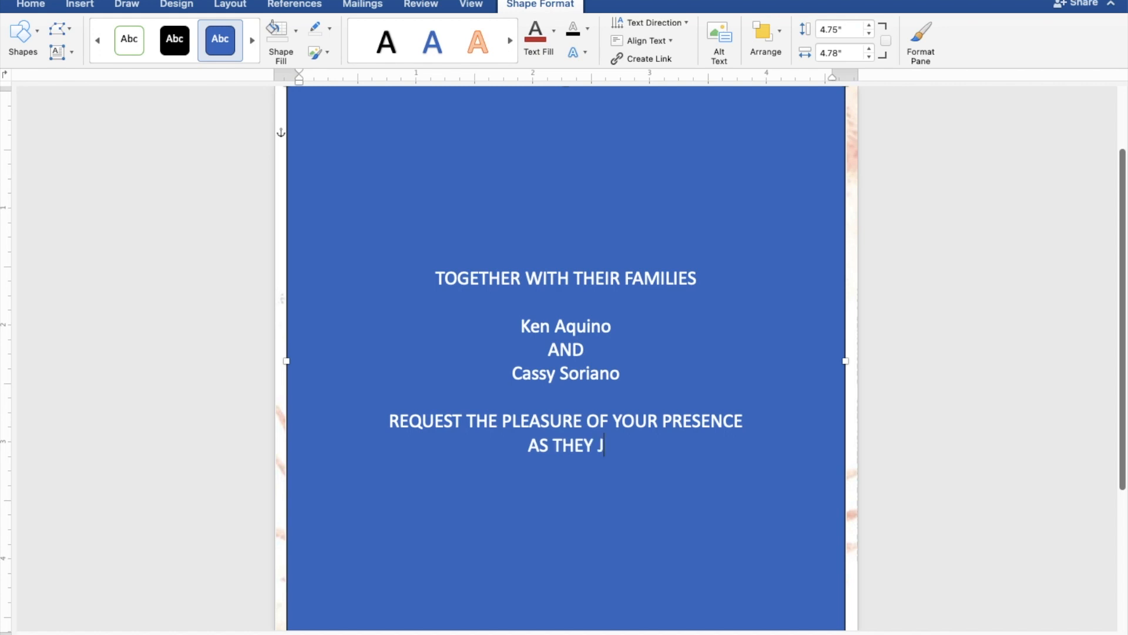
{"action": "type", "text": "OYF"}
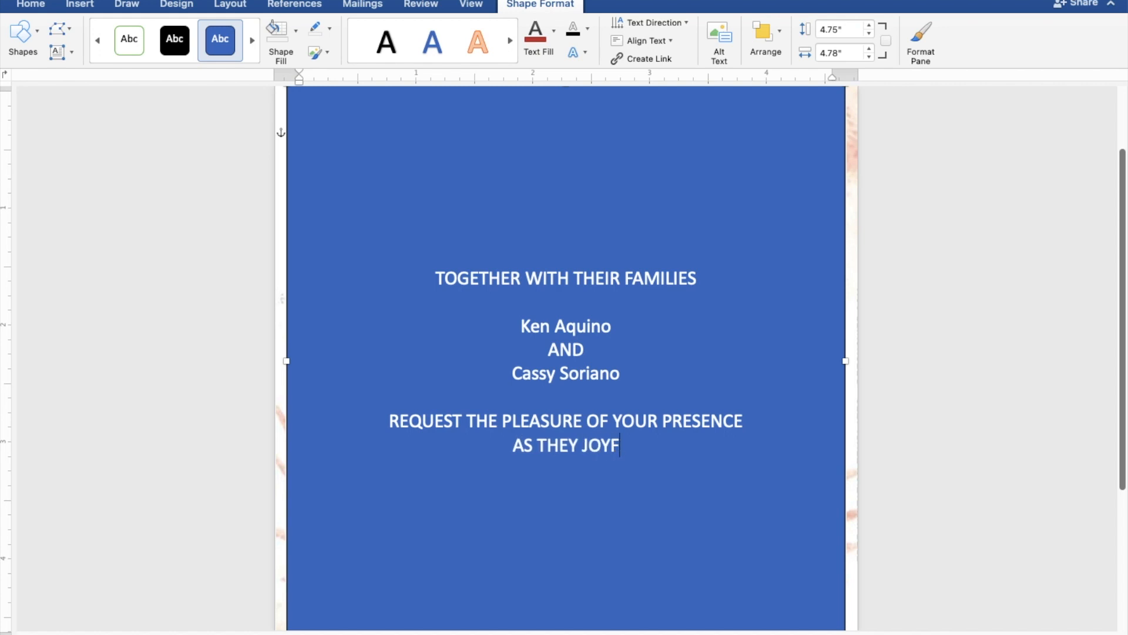
{"action": "type", "text": "ULL"}
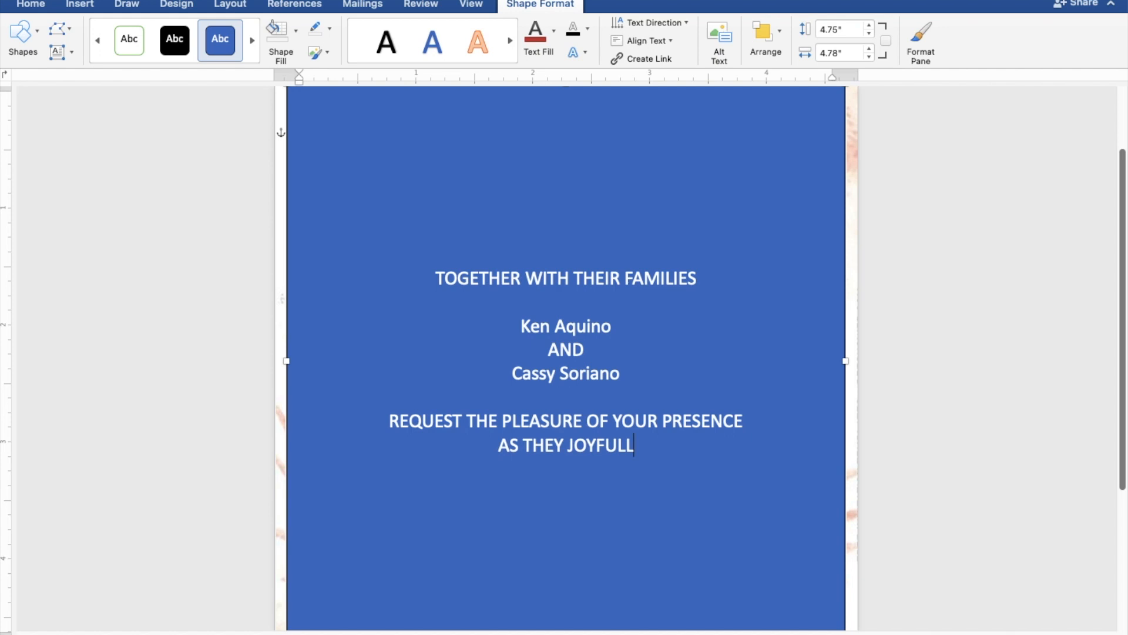
{"action": "type", "text": "Y UNIT"}
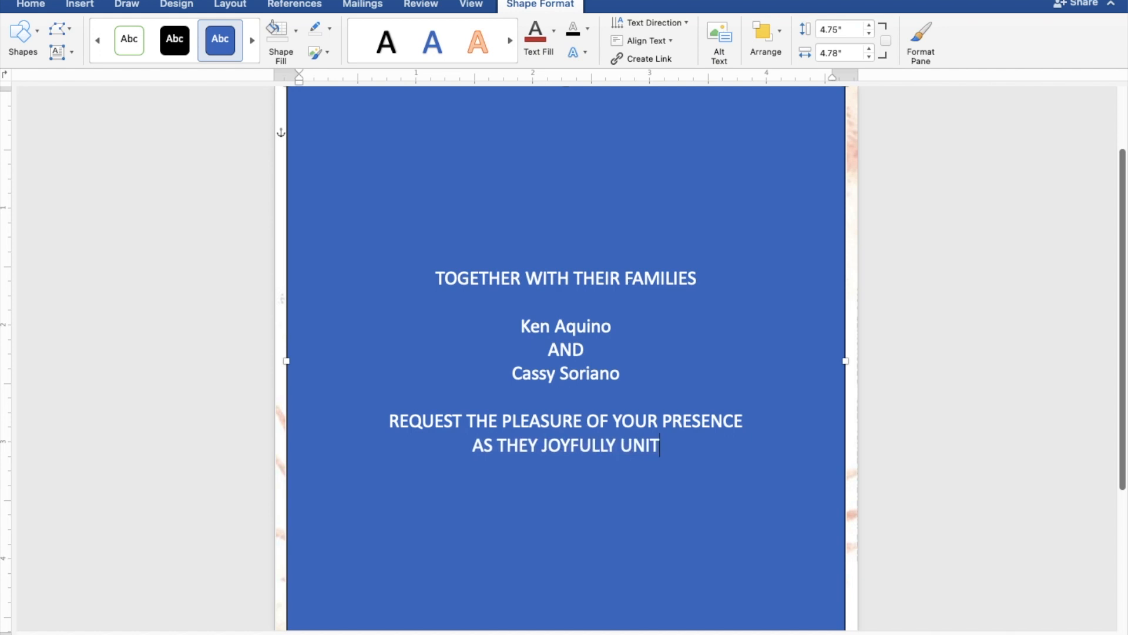
{"action": "type", "text": "E I"}
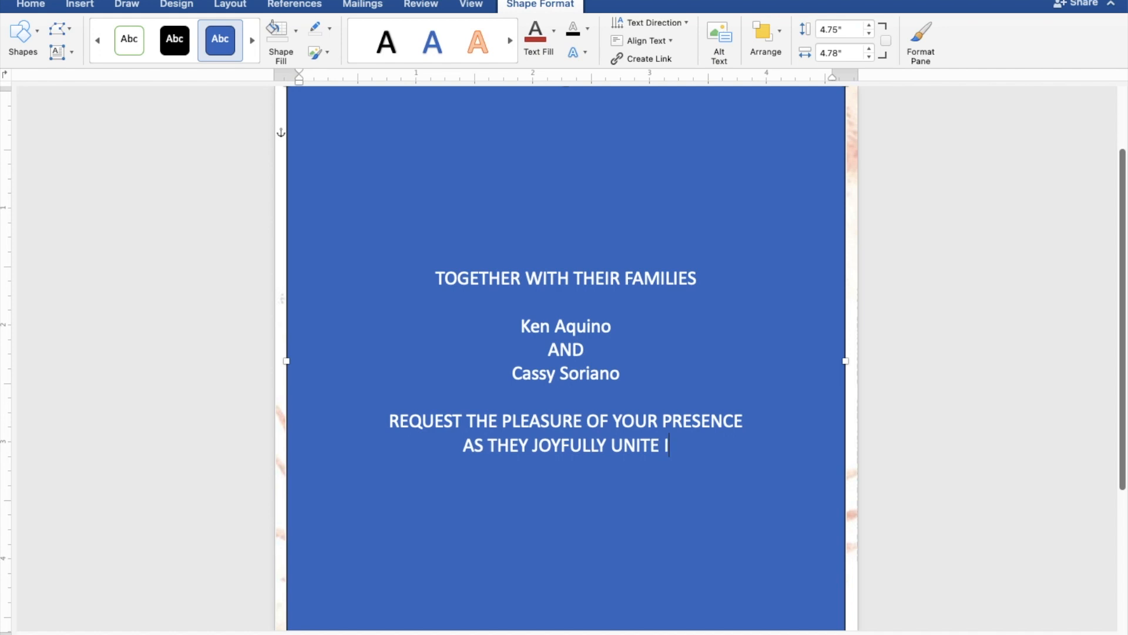
{"action": "type", "text": "N MARR"}
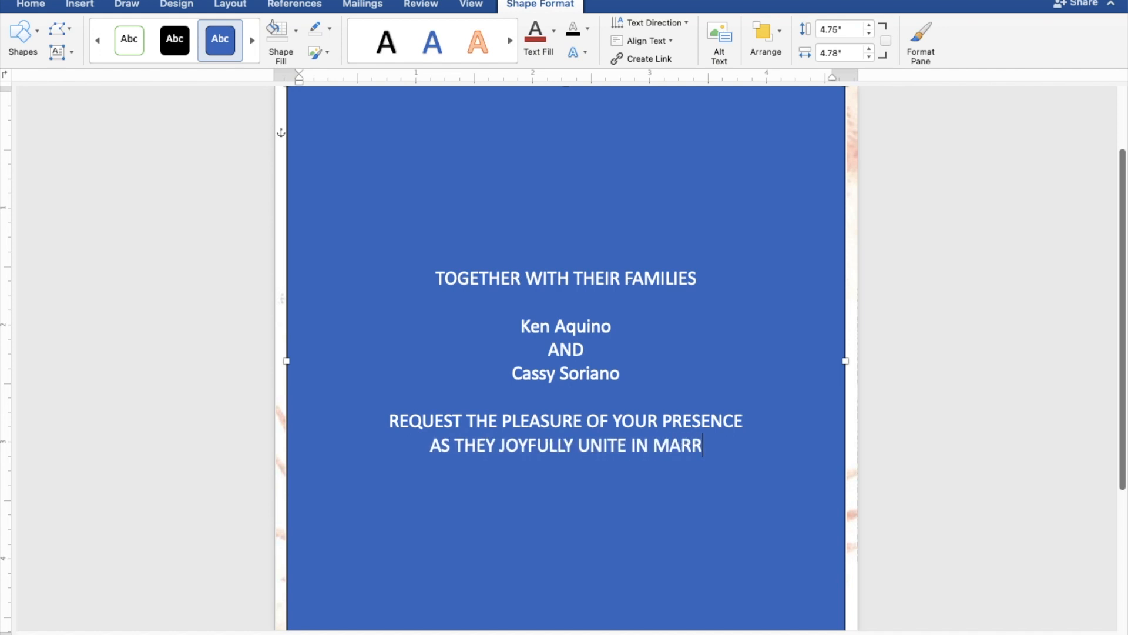
{"action": "type", "text": "IAGE"}
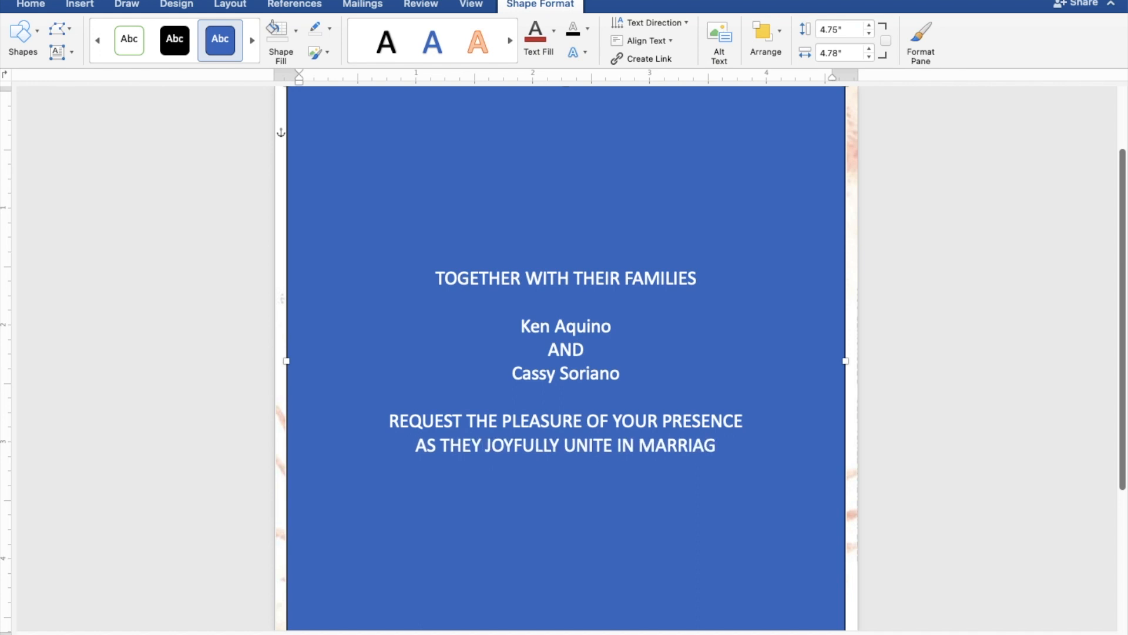
{"action": "key", "text": "Return"}
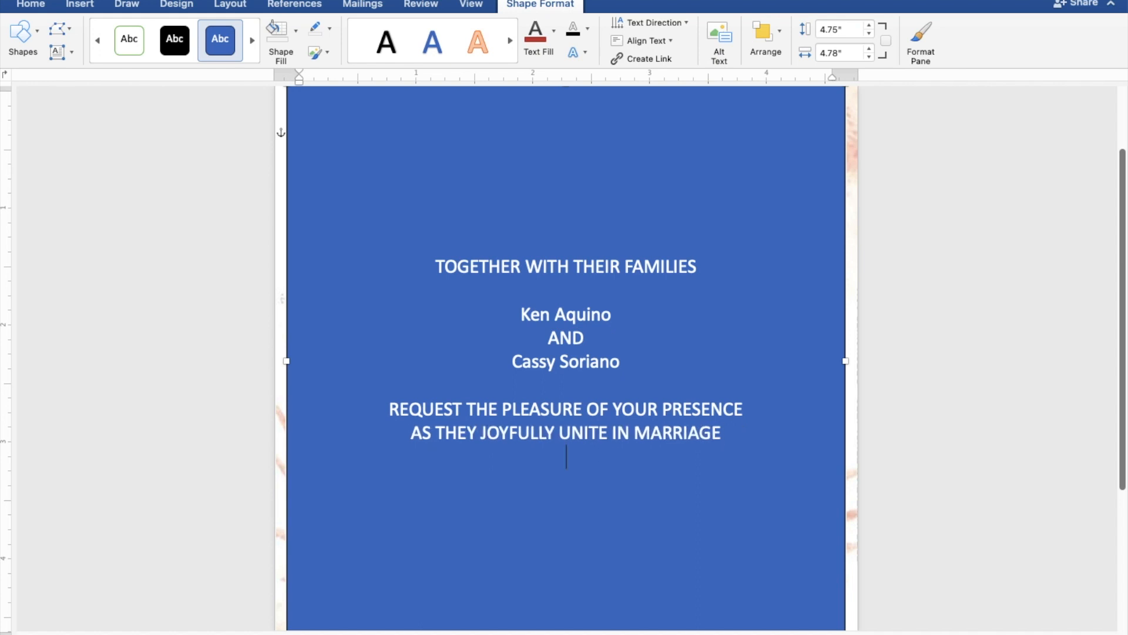
Add SATURDAY and SEPTEMBER 30, 2023 as separate date lines.
{"action": "key", "text": "Return"}
{"action": "type", "text": "SAT"}
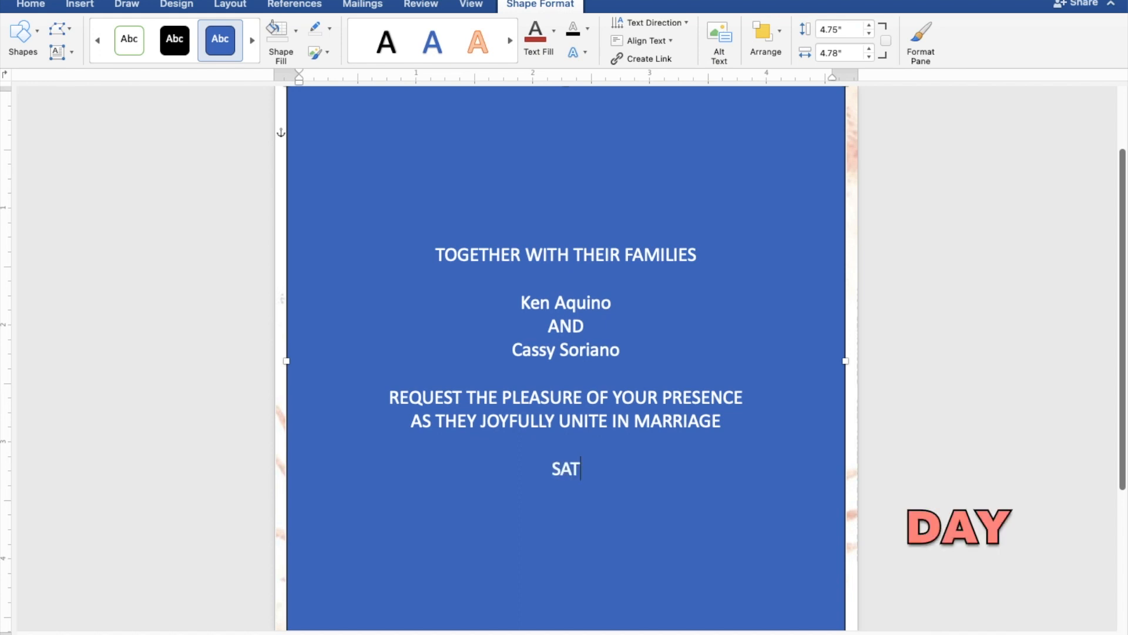
{"action": "type", "text": "URD"}
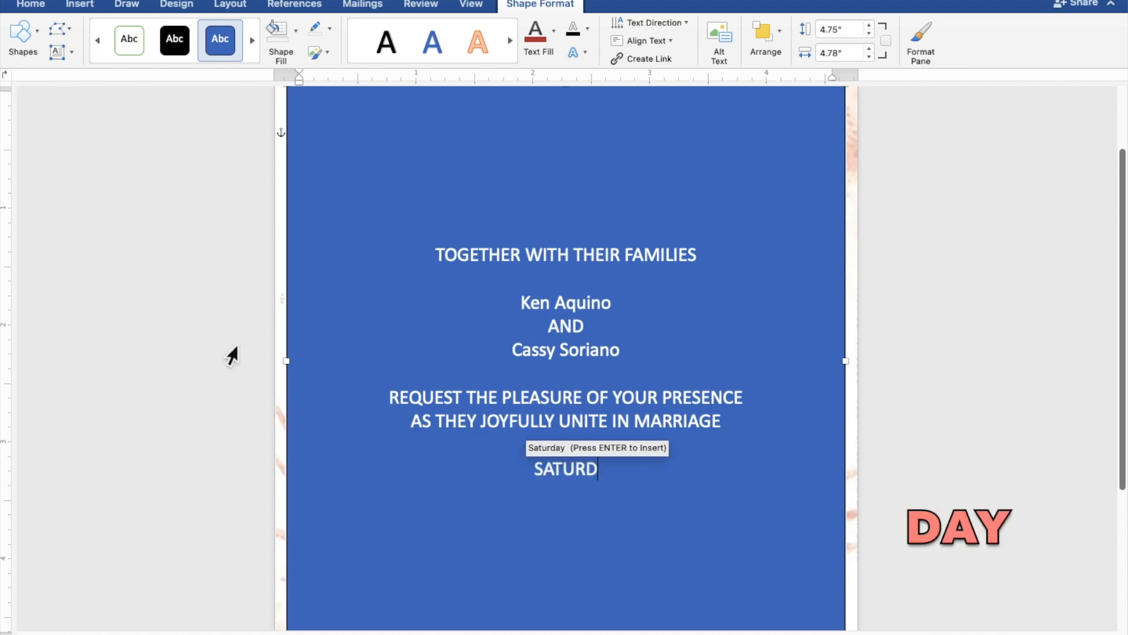
{"action": "type", "text": "AY"}
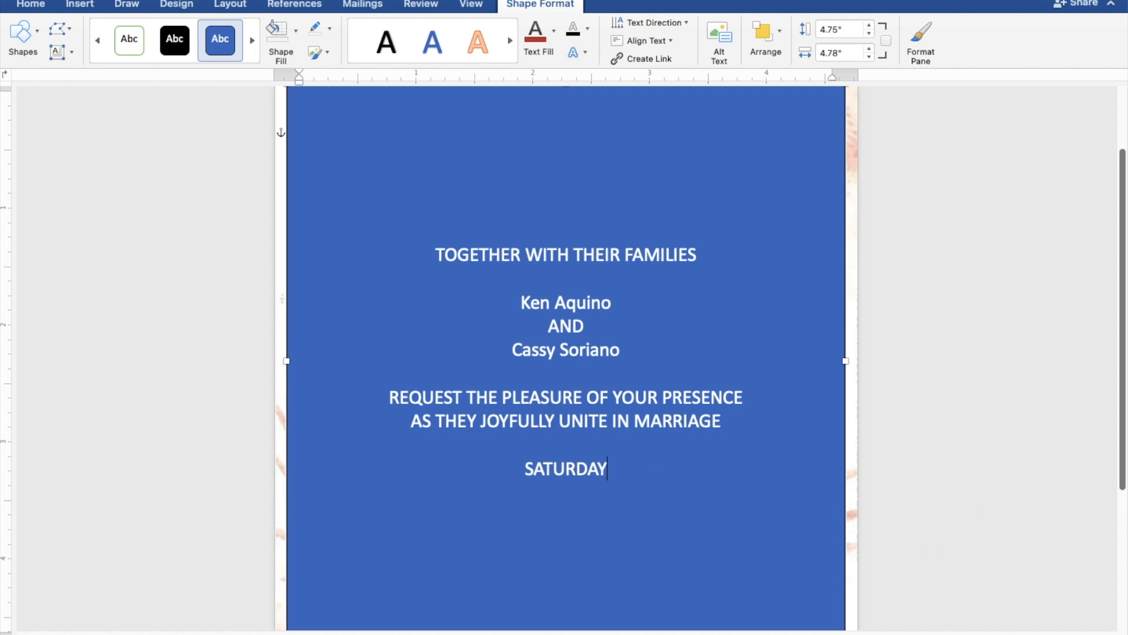
{"action": "key", "text": "Return"}
{"action": "type", "text": "E"}
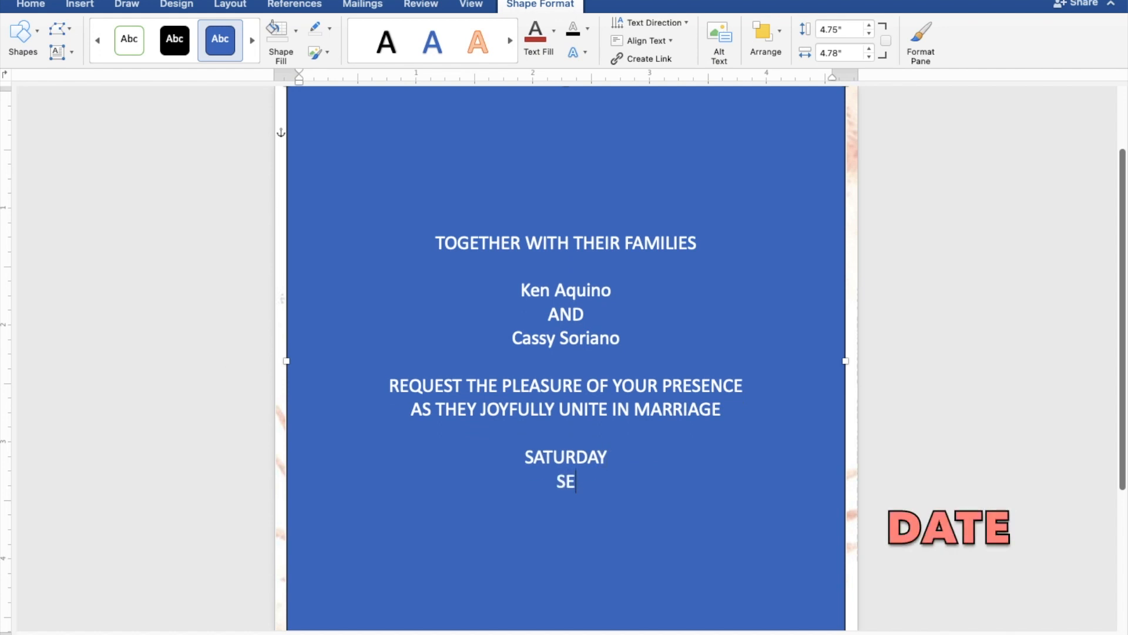
{"action": "type", "text": "PTE"}
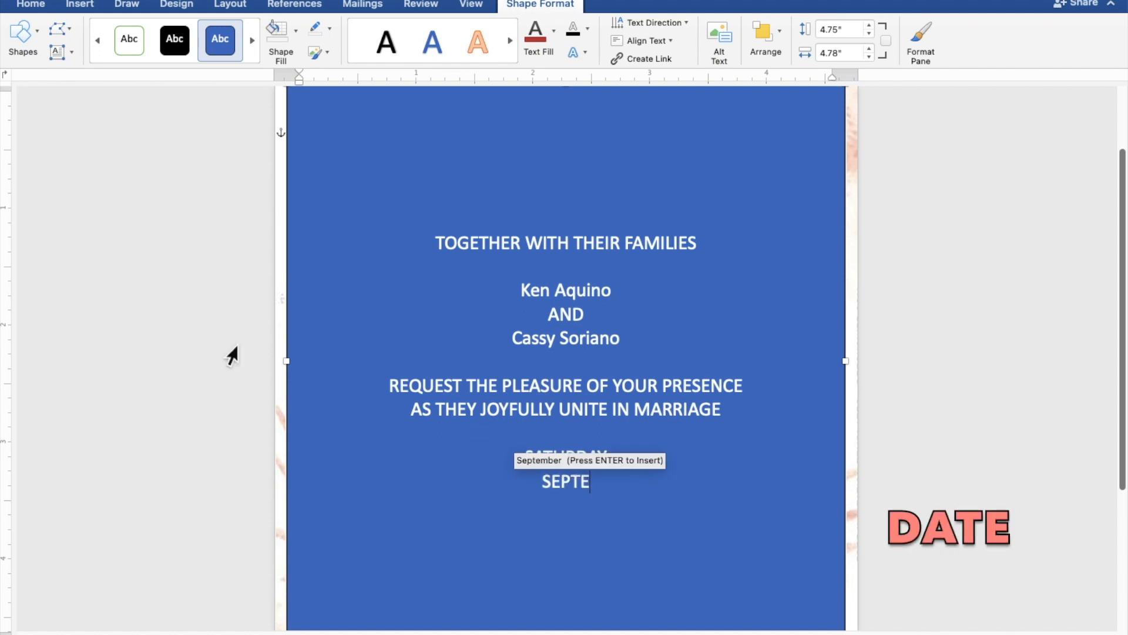
{"action": "type", "text": "MBE"}
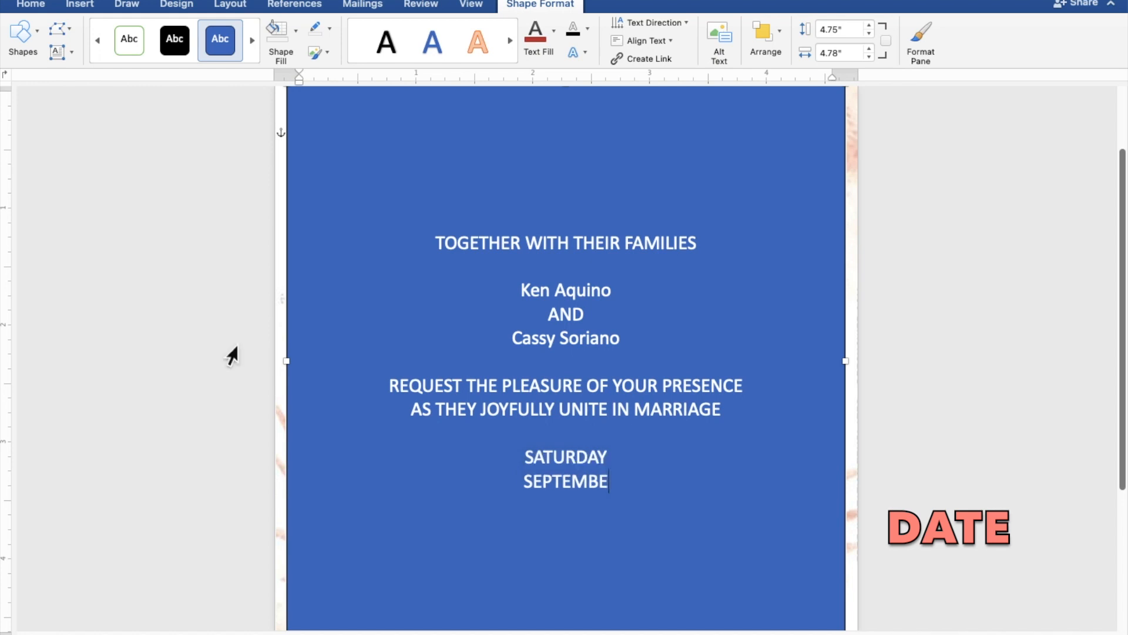
{"action": "type", "text": "R 3"}
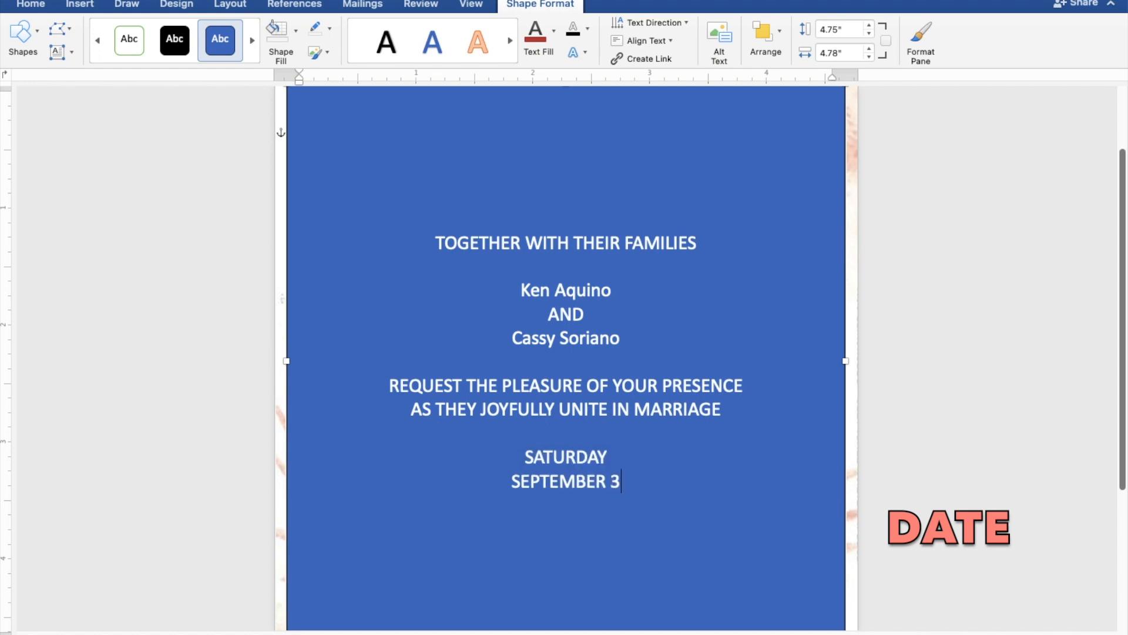
{"action": "type", "text": "0, "}
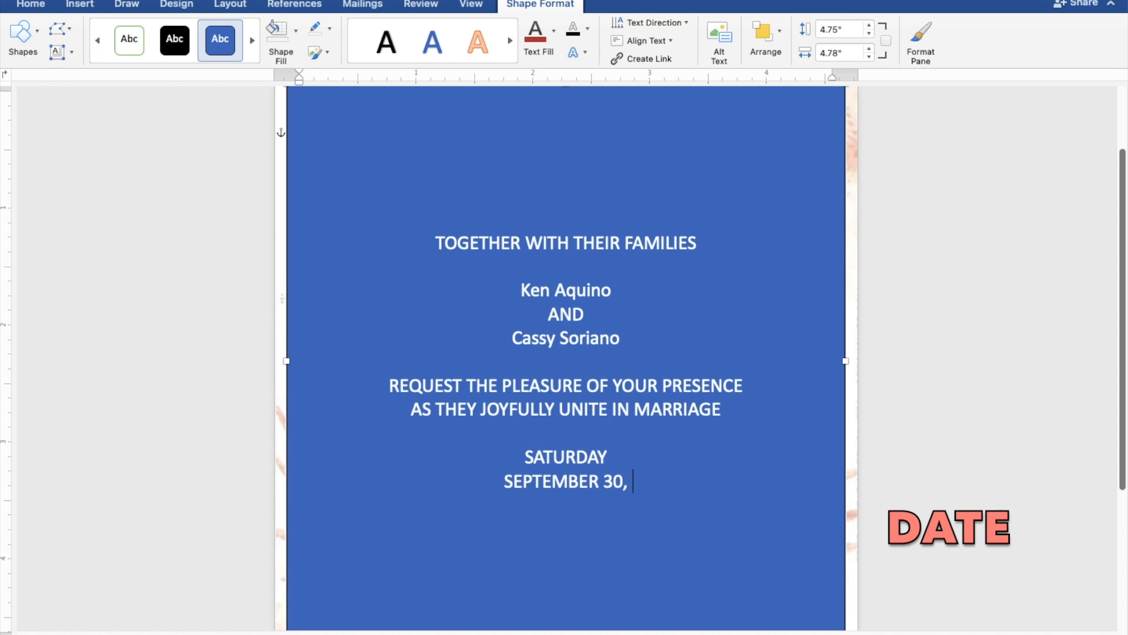
{"action": "type", "text": "2023"}
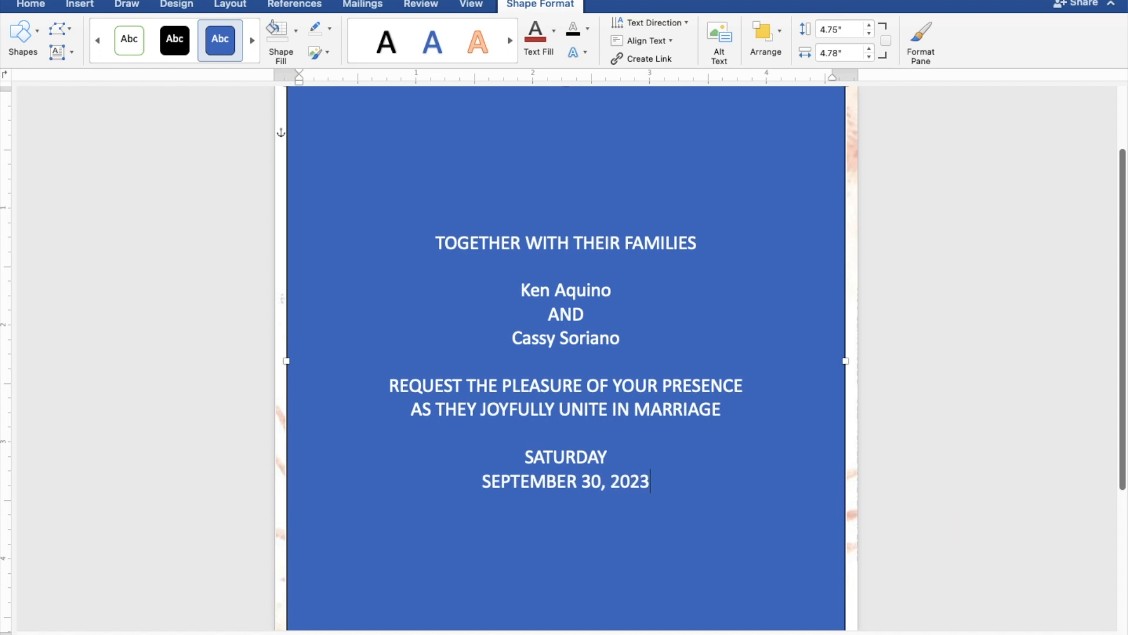
{"action": "key", "text": "Return"}
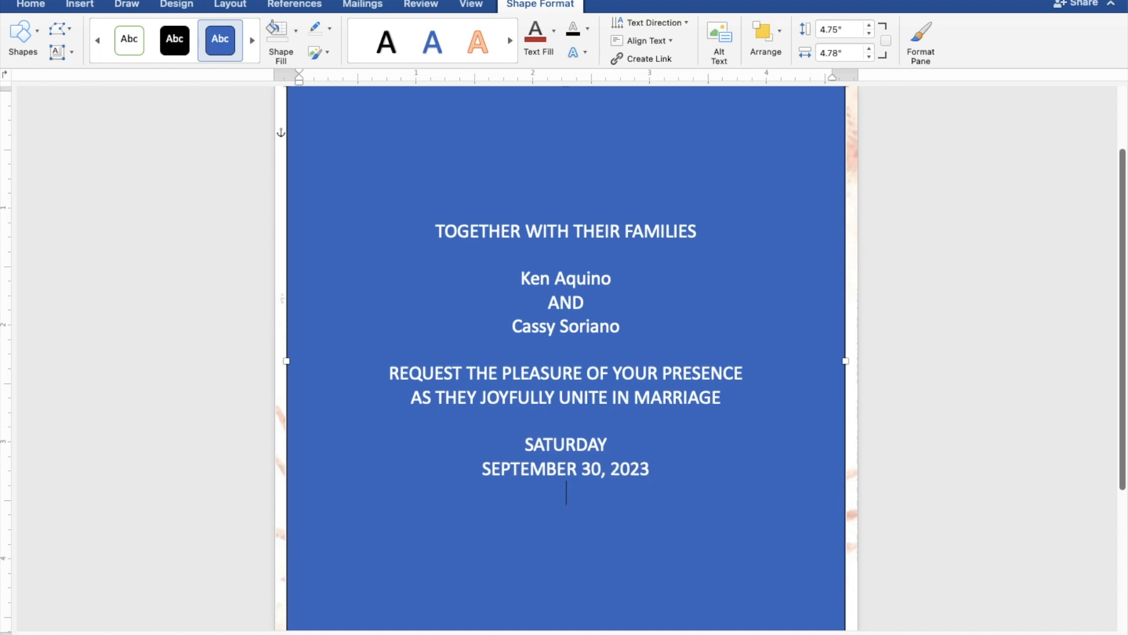
Add the time 10:00 IN THE MORNING and the venue ST. THOMAS AQUINAS PARISH CHURCH.
{"action": "type", "text": "1"}
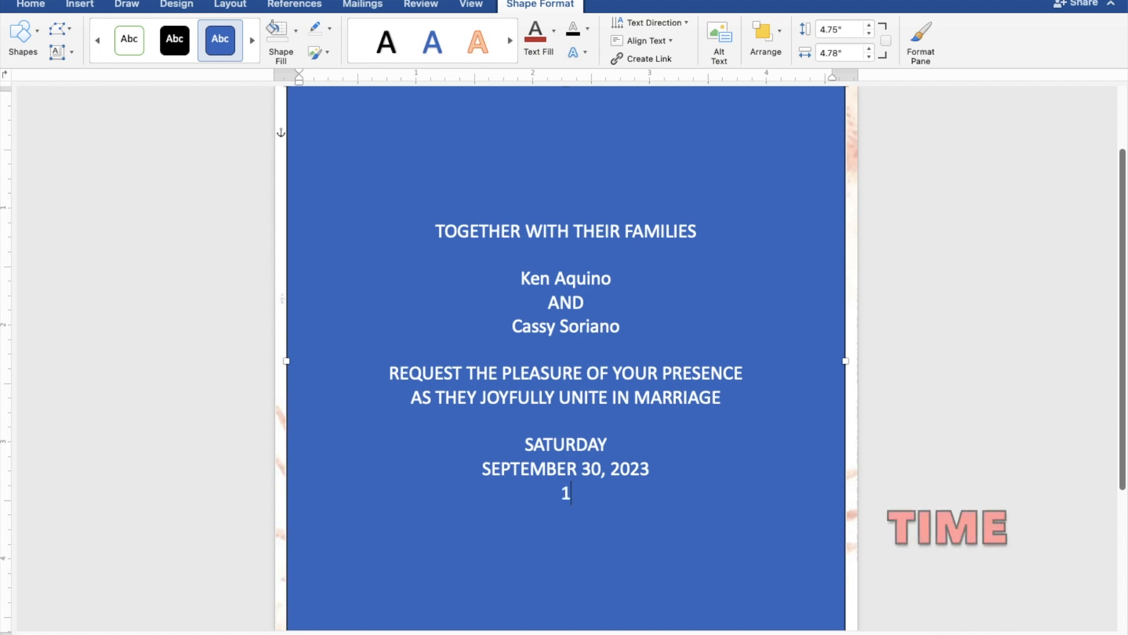
{"action": "type", "text": "0:0"}
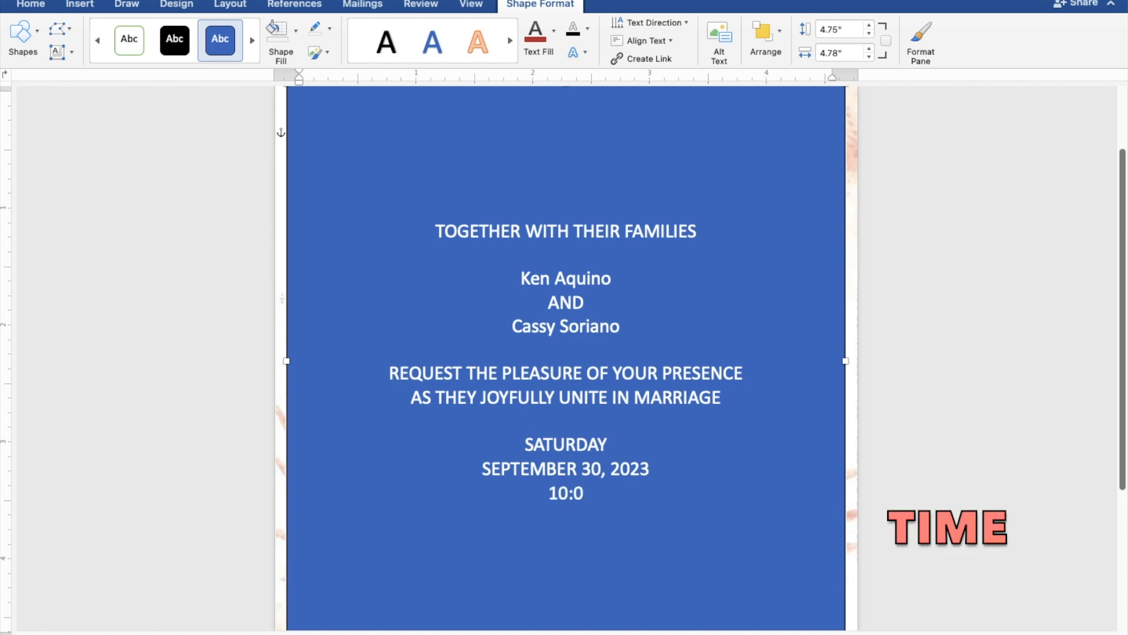
{"action": "type", "text": "0 IN T"}
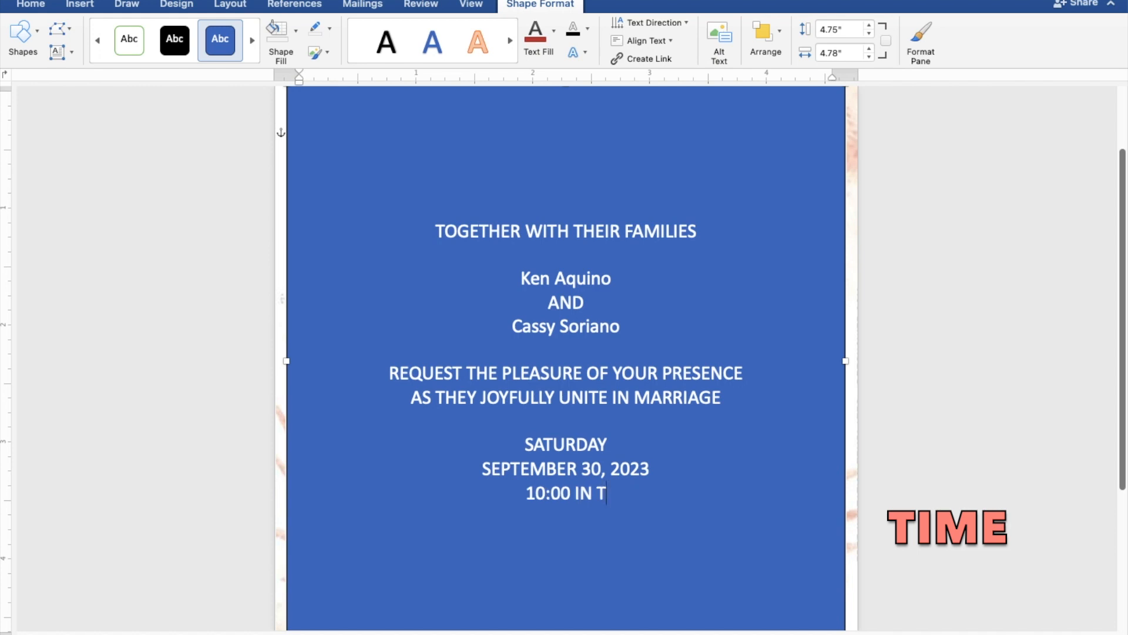
{"action": "type", "text": "HE MORNING"}
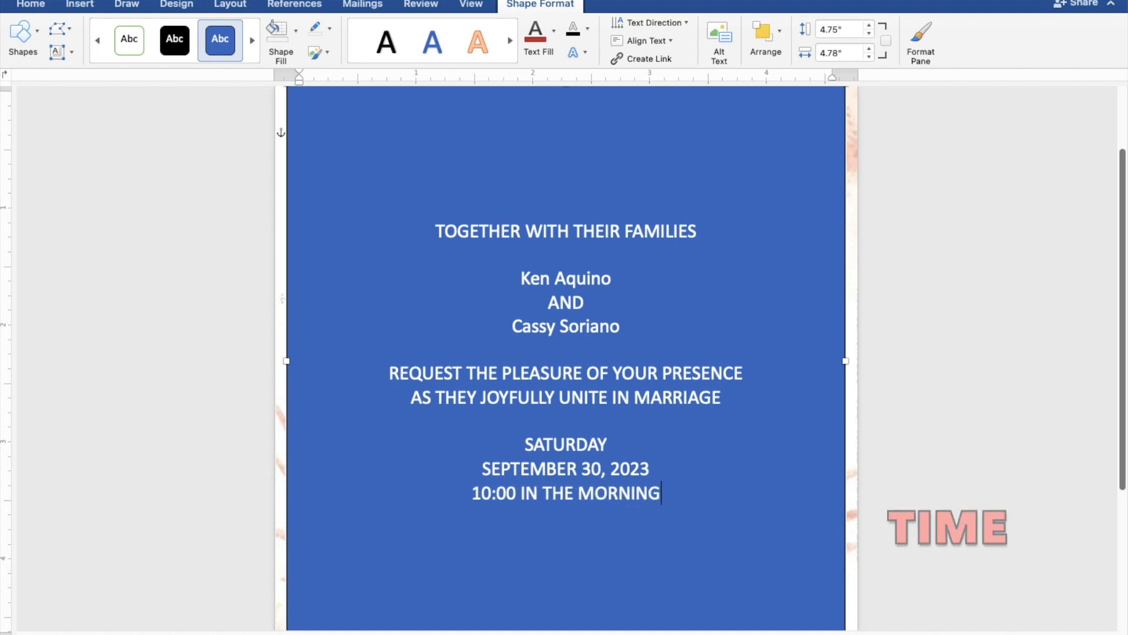
{"action": "key", "text": "Return"}
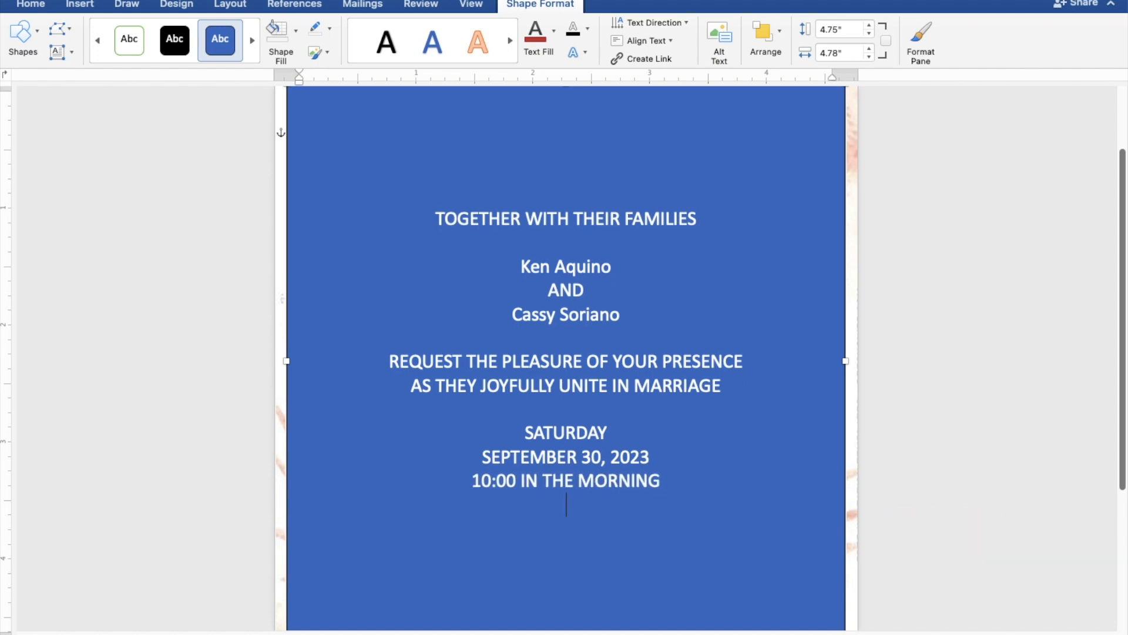
{"action": "type", "text": "ST."}
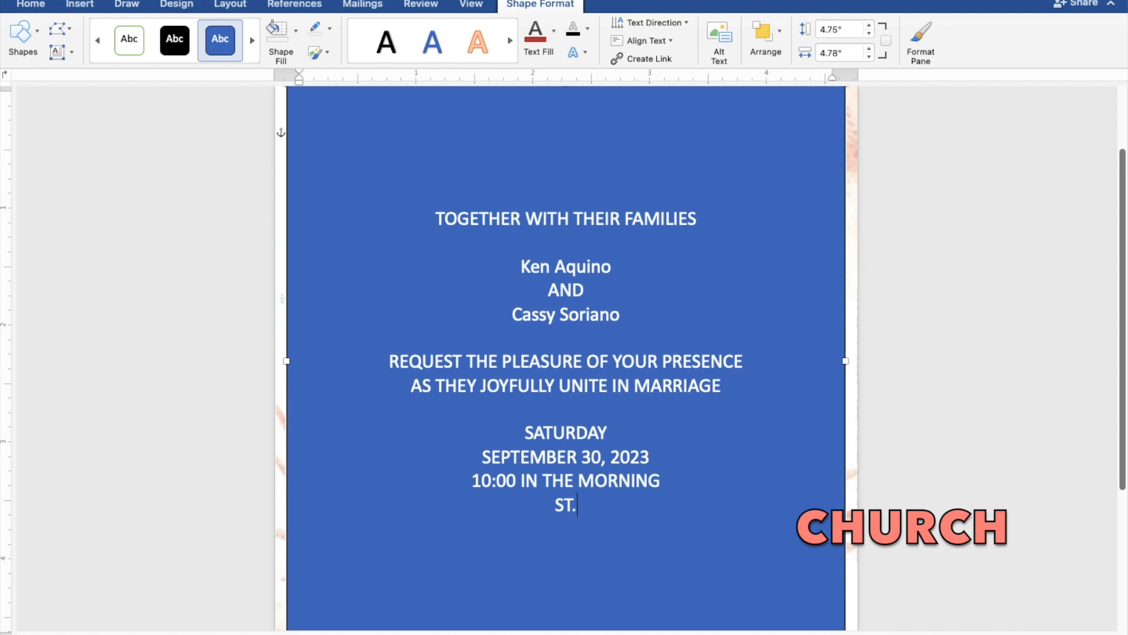
{"action": "type", "text": " THOMA"}
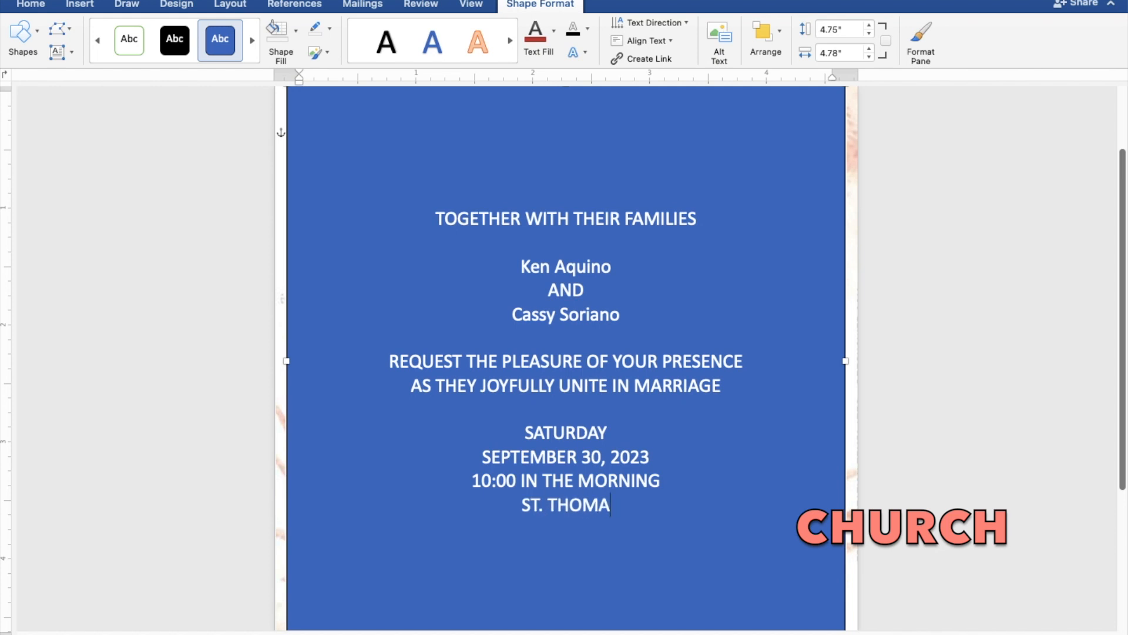
{"action": "type", "text": "S A"}
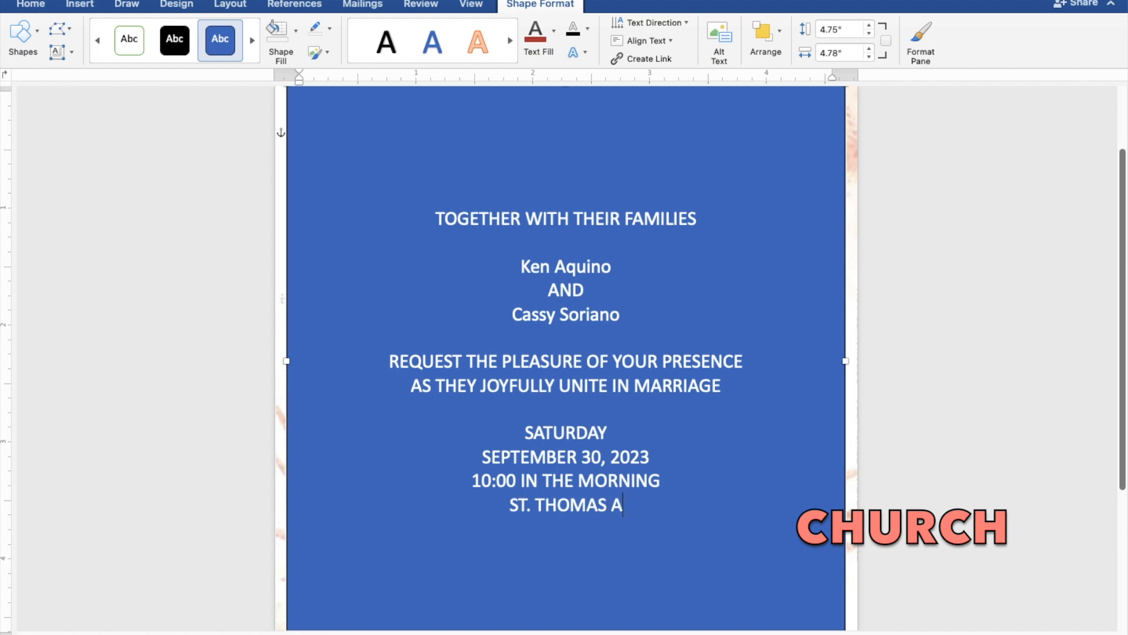
{"action": "type", "text": "QUINAS"}
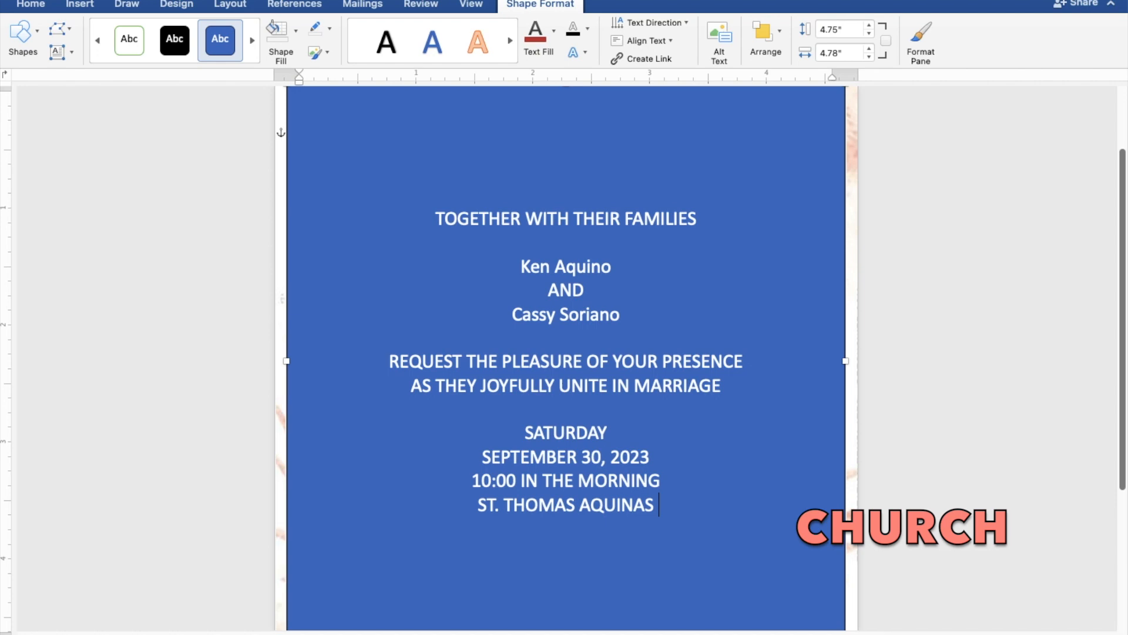
{"action": "type", "text": " PAR"}
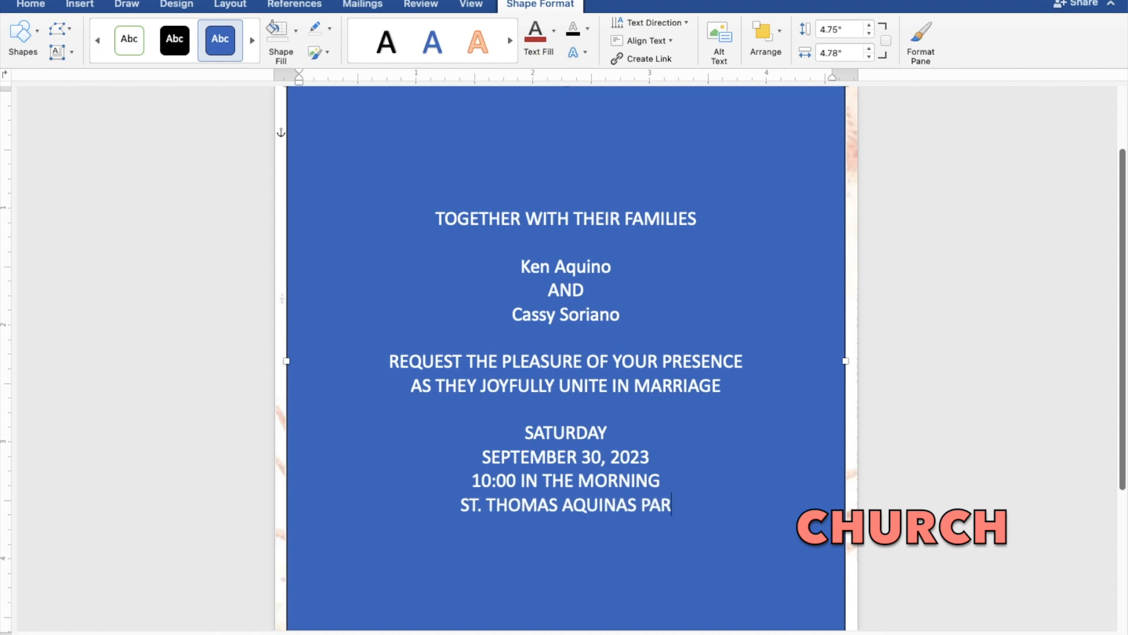
{"action": "type", "text": "ISH"}
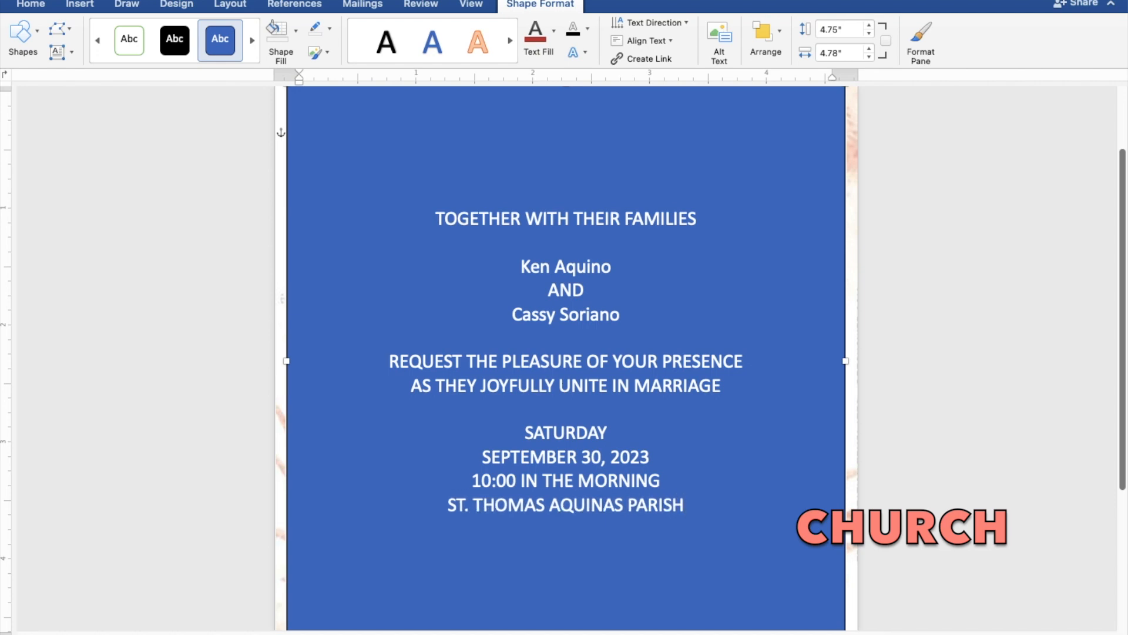
{"action": "type", "text": " CHU"}
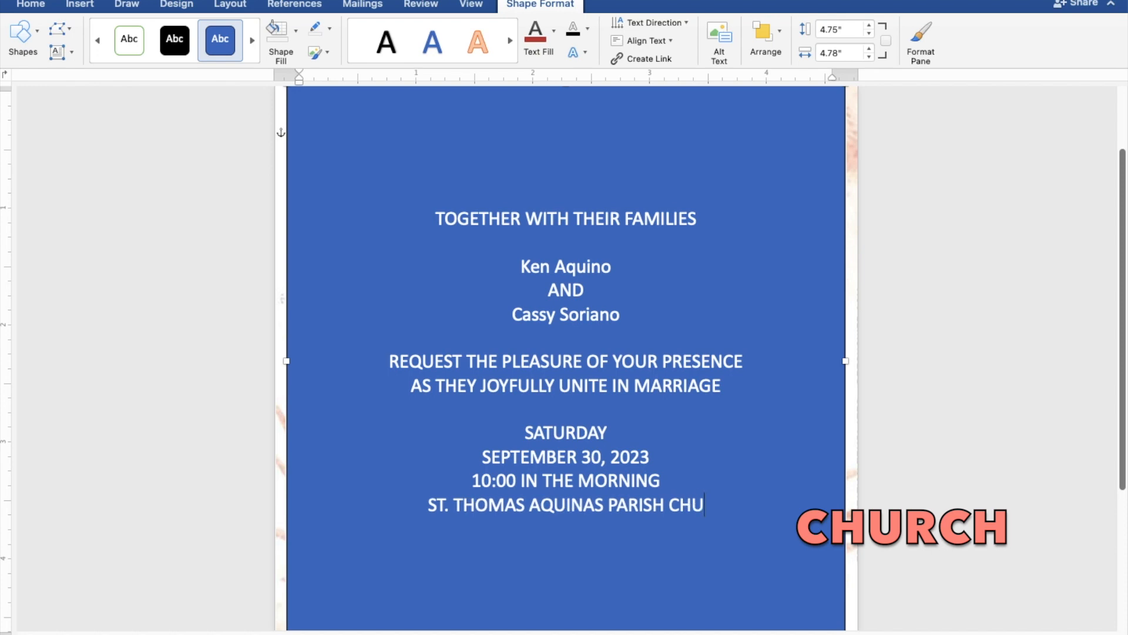
{"action": "type", "text": "RCH"}
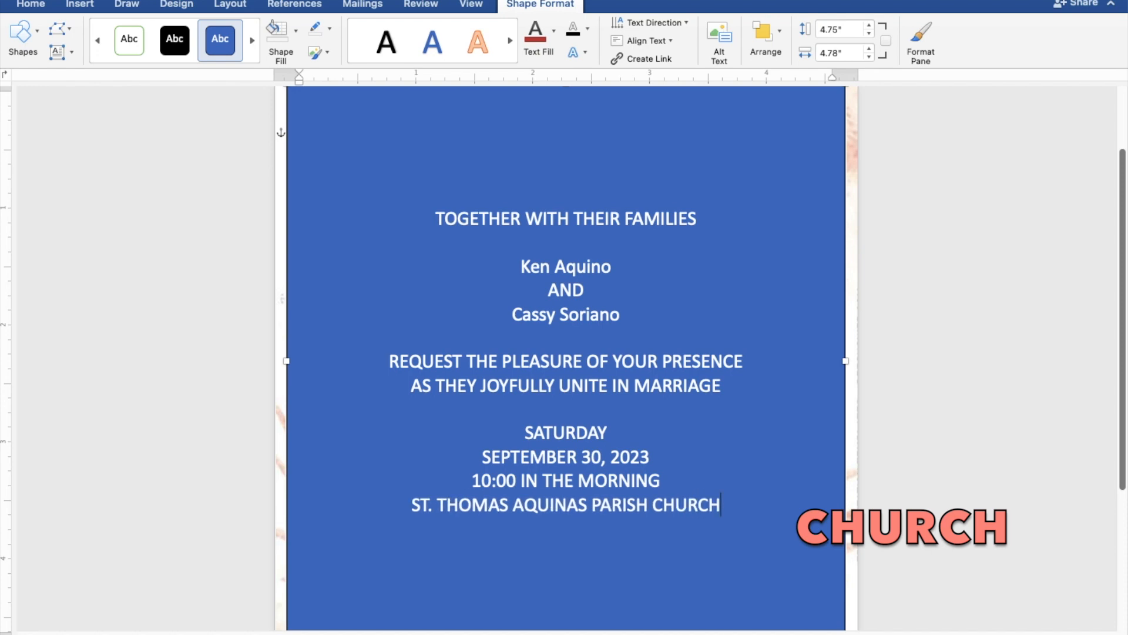
Add MANGALDAN, PANGASINAN below the church and a closing Reception to follow line.
{"action": "key", "text": "Return"}
{"action": "type", "text": "M"}
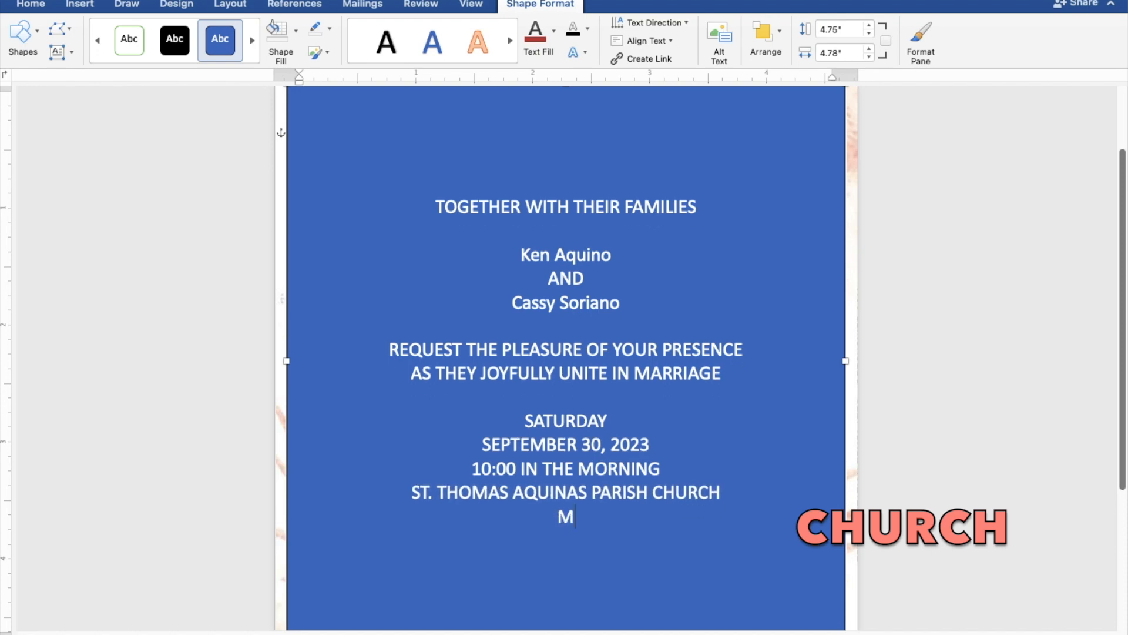
{"action": "type", "text": "ANGALDA"}
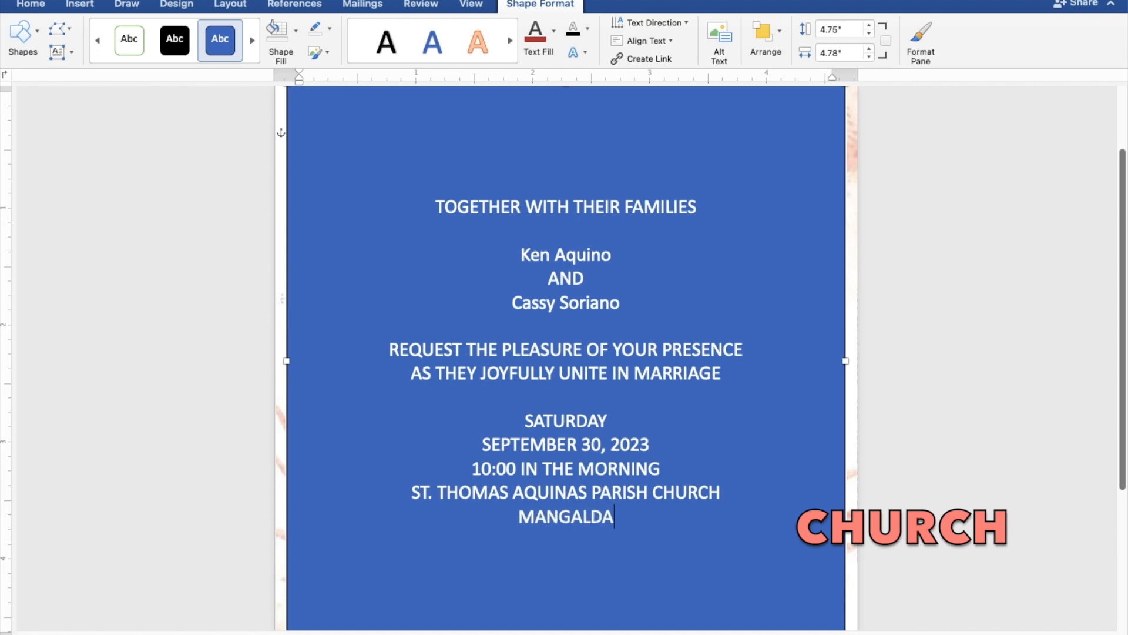
{"action": "type", "text": "N, PANGAS"}
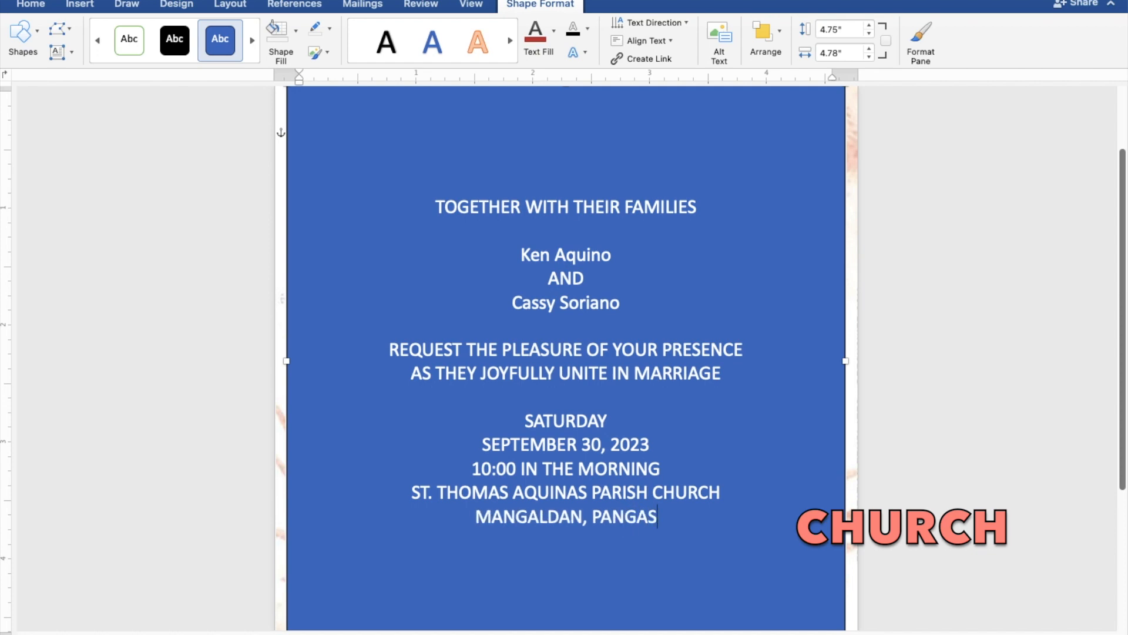
{"action": "type", "text": "INAN"}
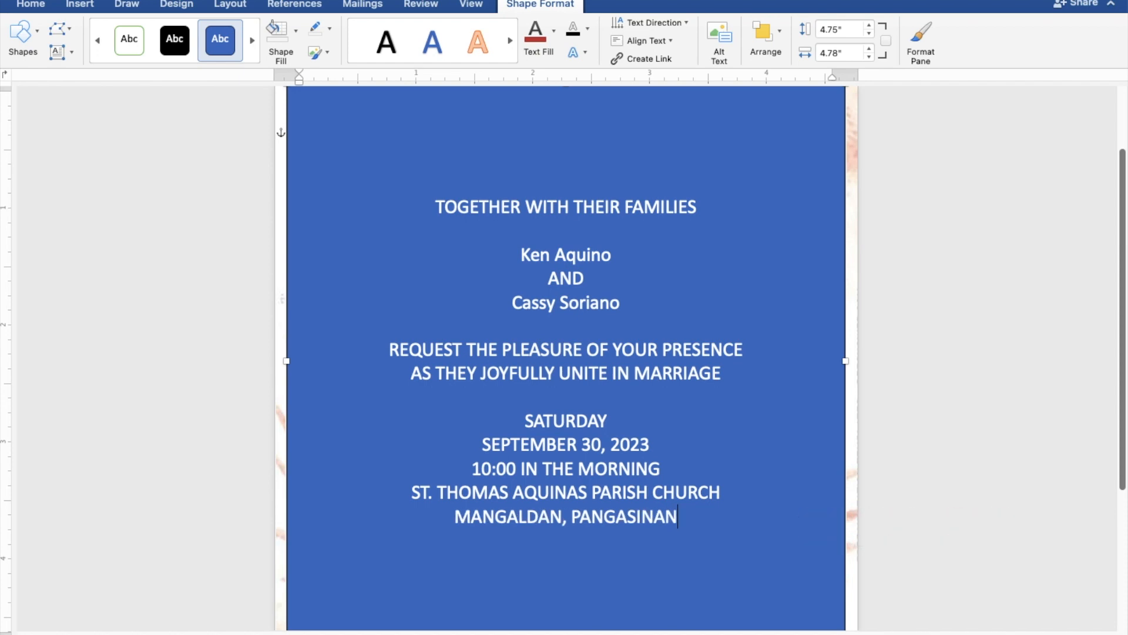
{"action": "key", "text": "Return"}
{"action": "key", "text": "Return"}
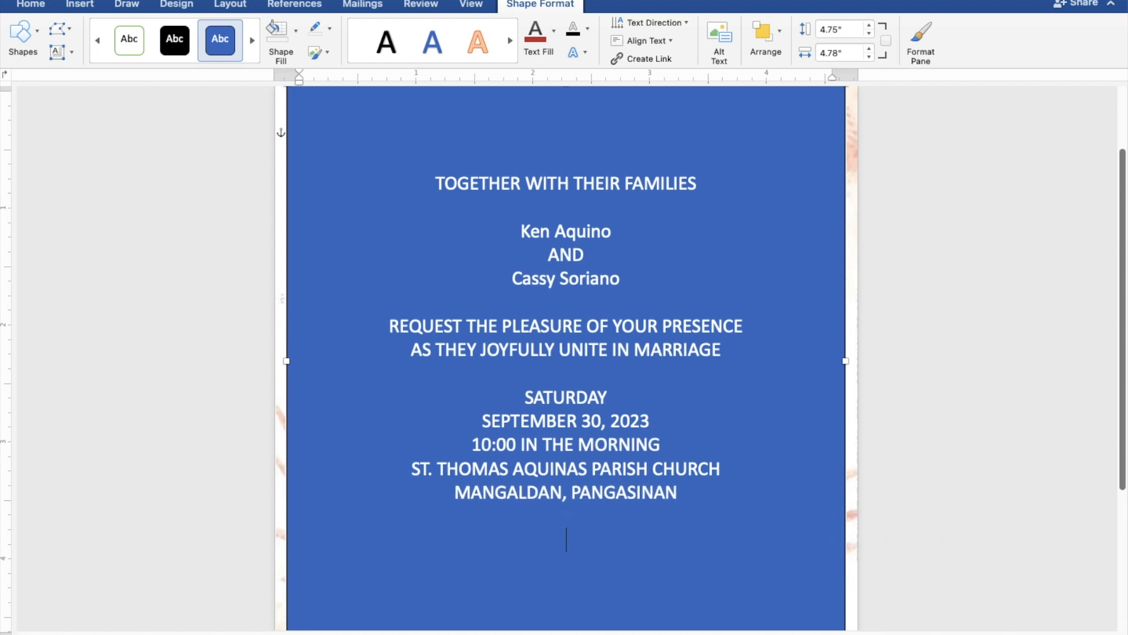
{"action": "type", "text": "Reception "}
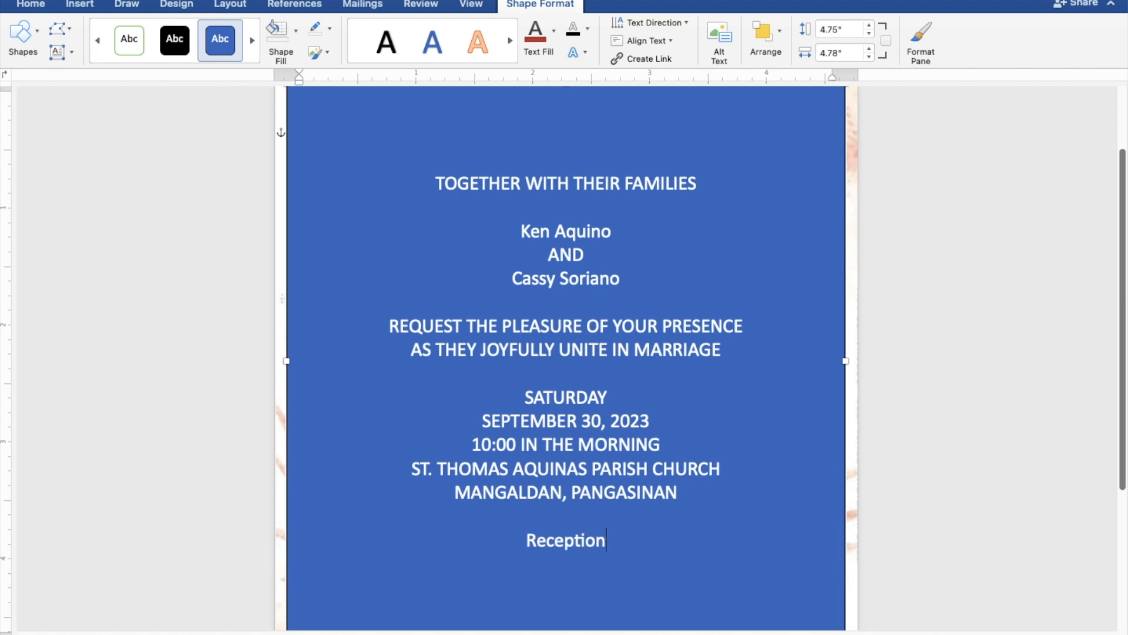
{"action": "type", "text": "to follow"}
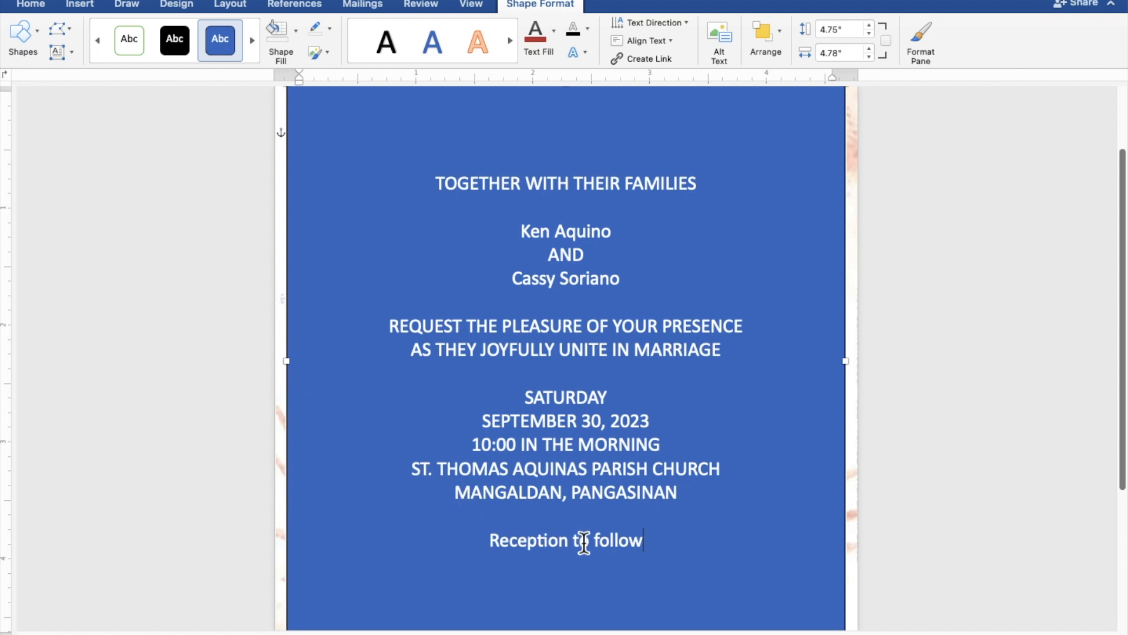
Give the text box no fill and no outline, and colour all its wording dark red.
{"action": "left_click_drag", "start_coordinate": [646, 545], "coordinate": [433, 191]}
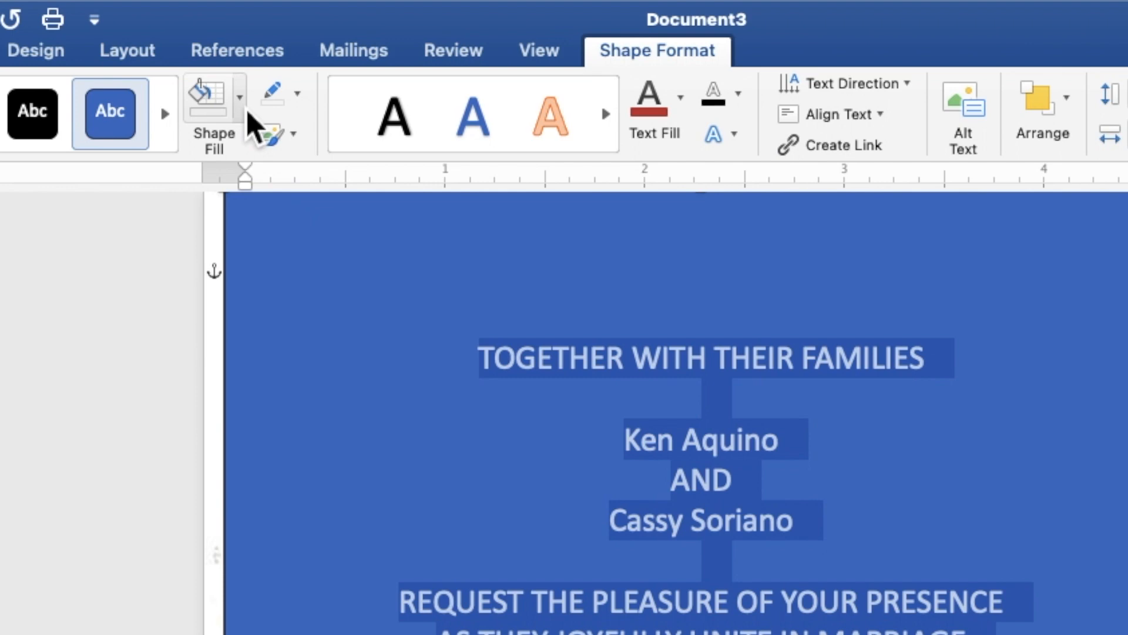
{"action": "left_click", "coordinate": [240, 97]}
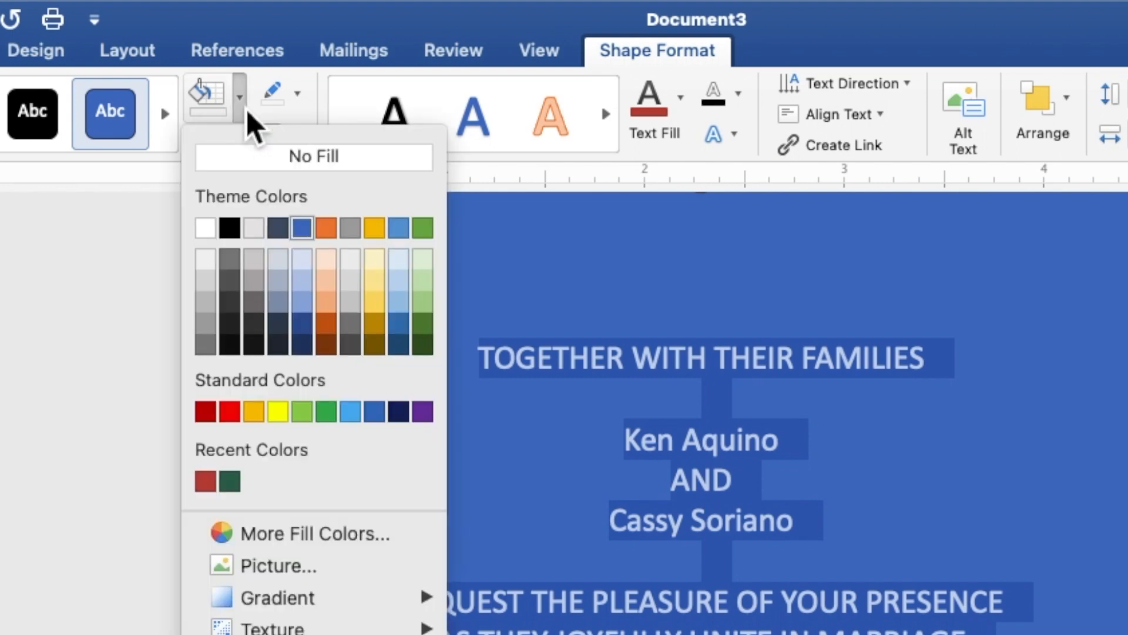
{"action": "left_click", "coordinate": [256, 161]}
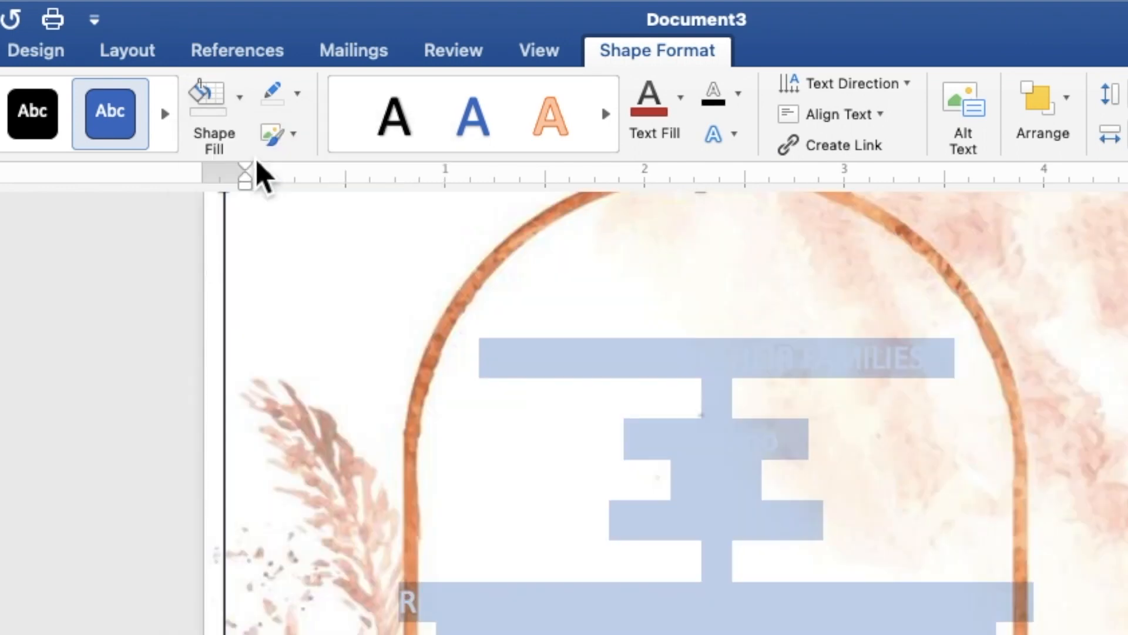
{"action": "left_click", "coordinate": [298, 100]}
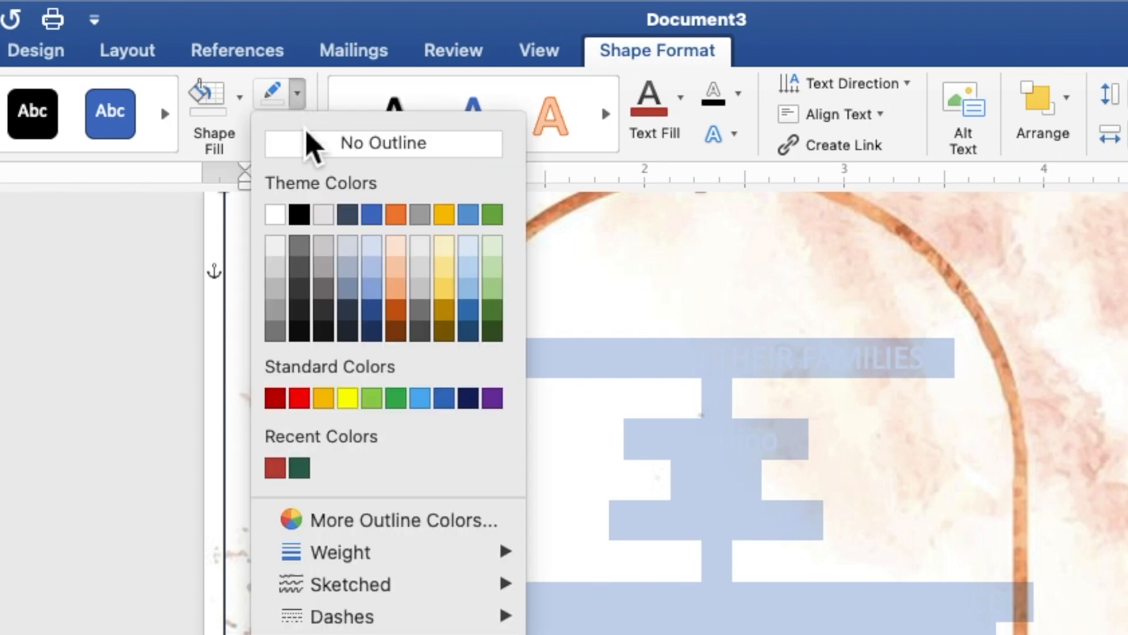
{"action": "left_click", "coordinate": [315, 147]}
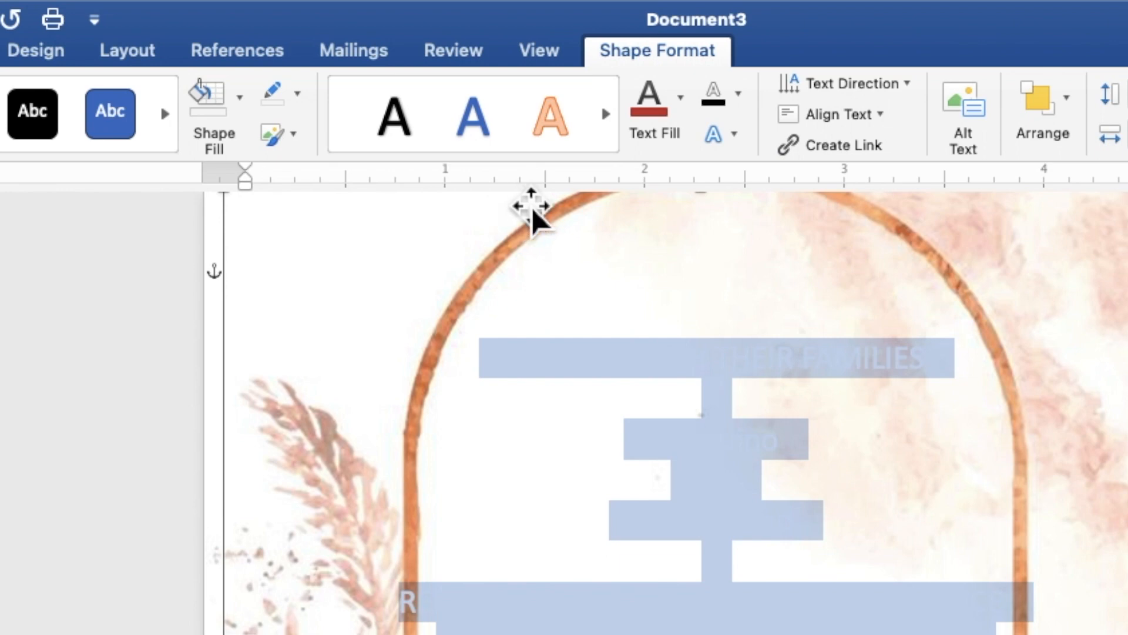
{"action": "left_click", "coordinate": [681, 113]}
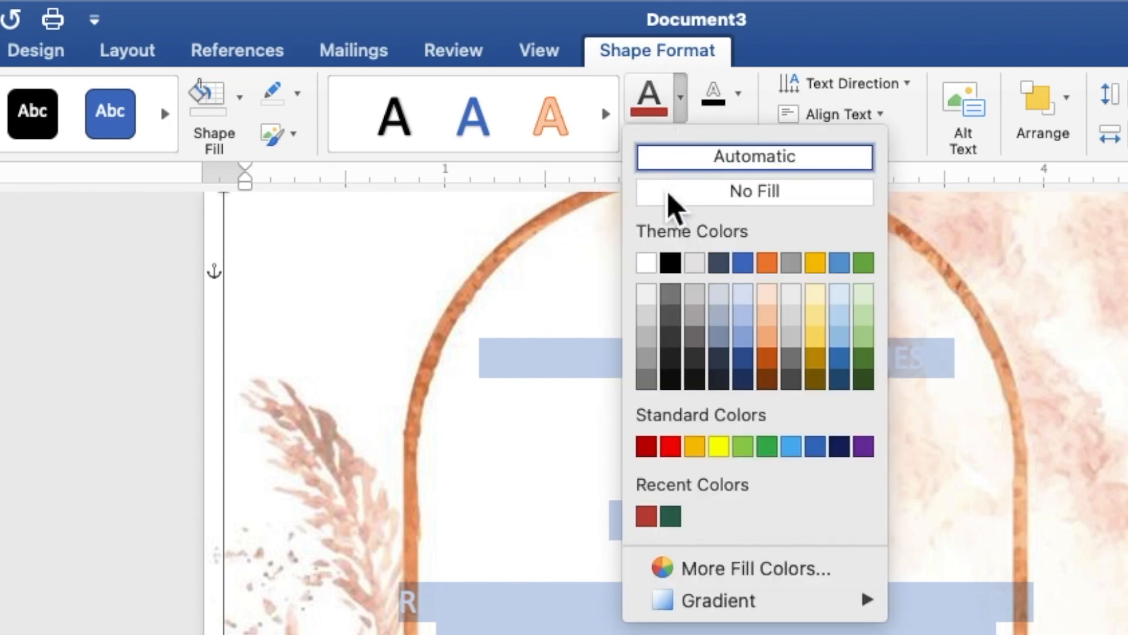
{"action": "left_click", "coordinate": [652, 520]}
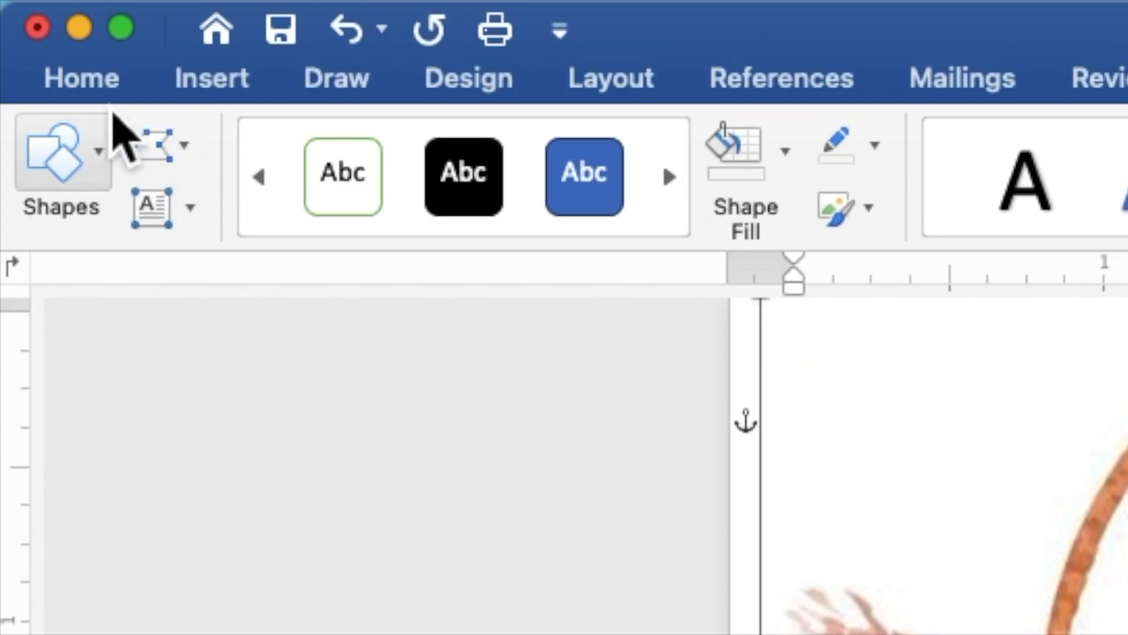
Set the invitation wording to Times New Roman, size 9.
{"action": "left_click", "coordinate": [101, 87]}
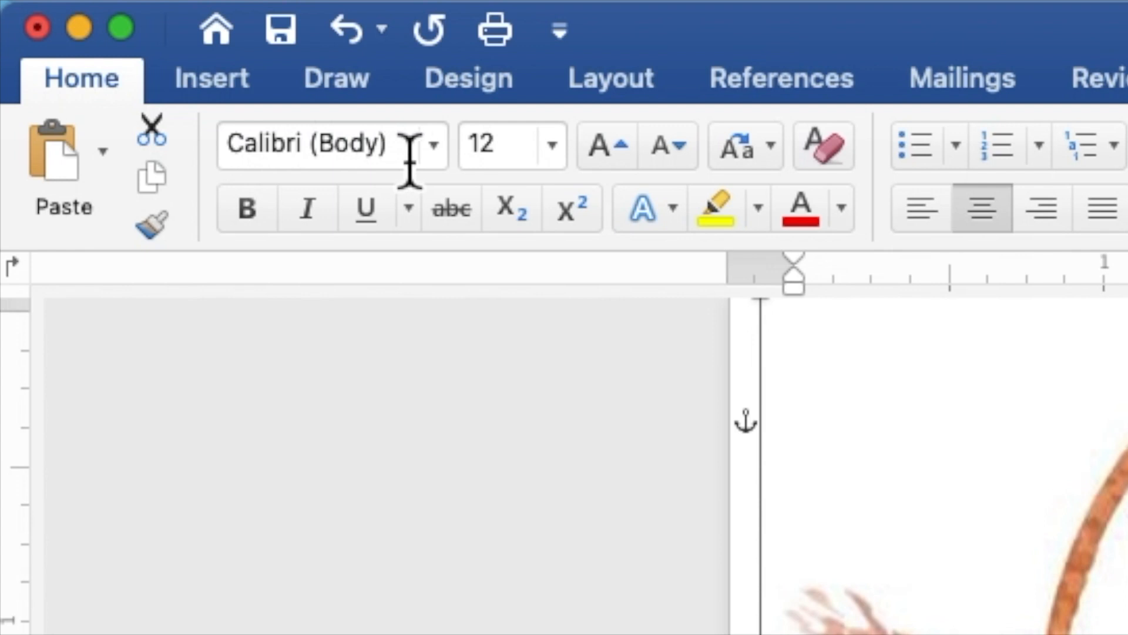
{"action": "left_click", "coordinate": [435, 146]}
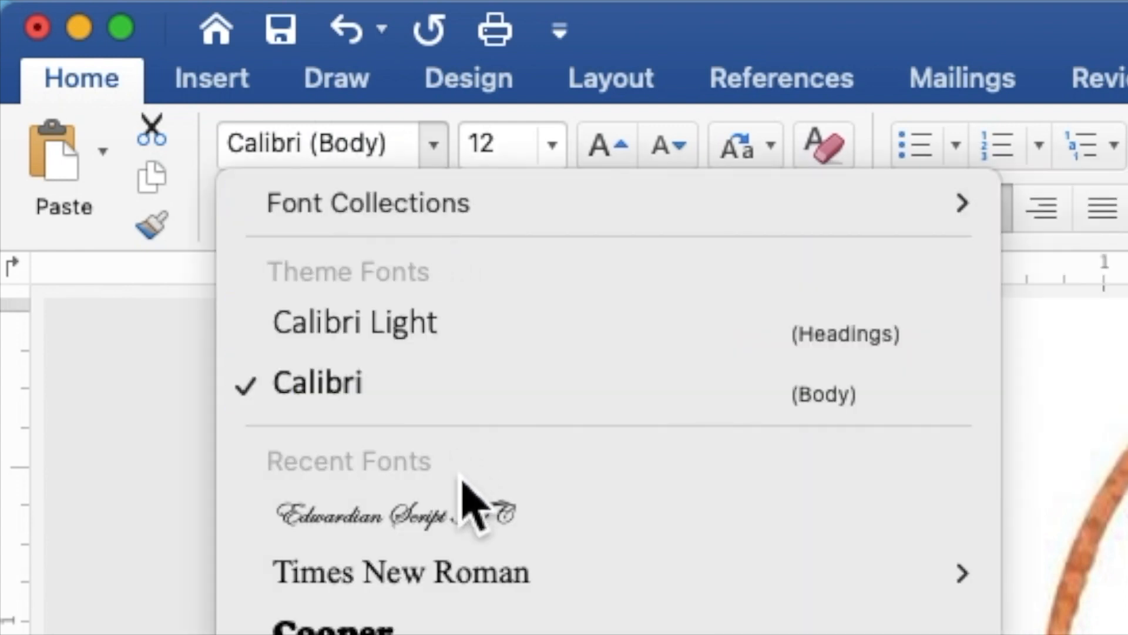
{"action": "mouse_move", "coordinate": [467, 576]}
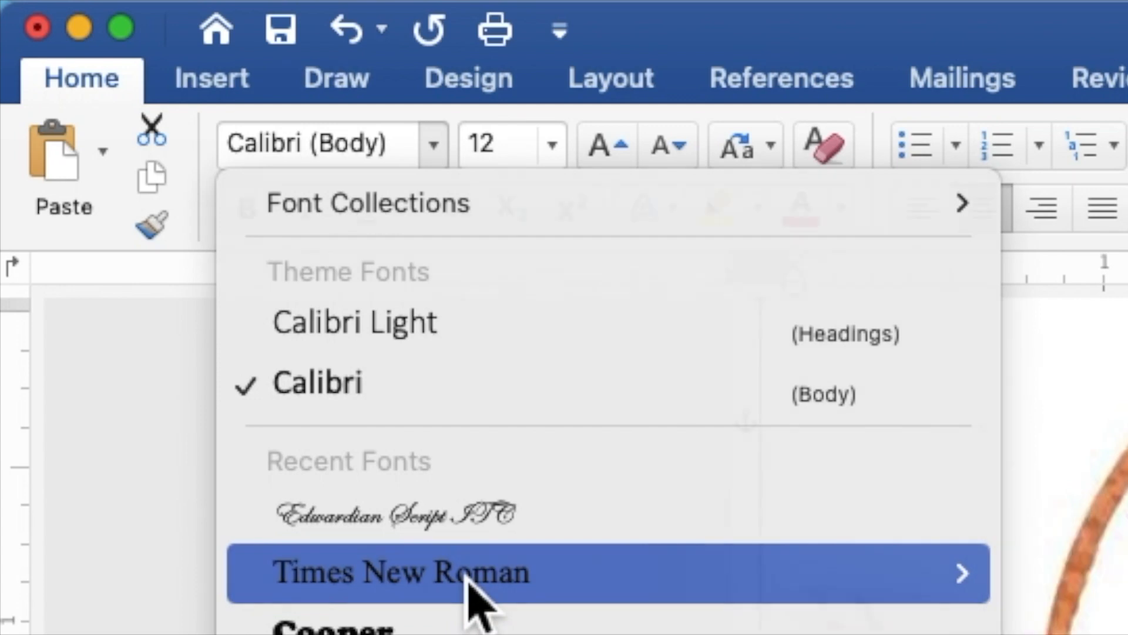
{"action": "left_click", "coordinate": [470, 579]}
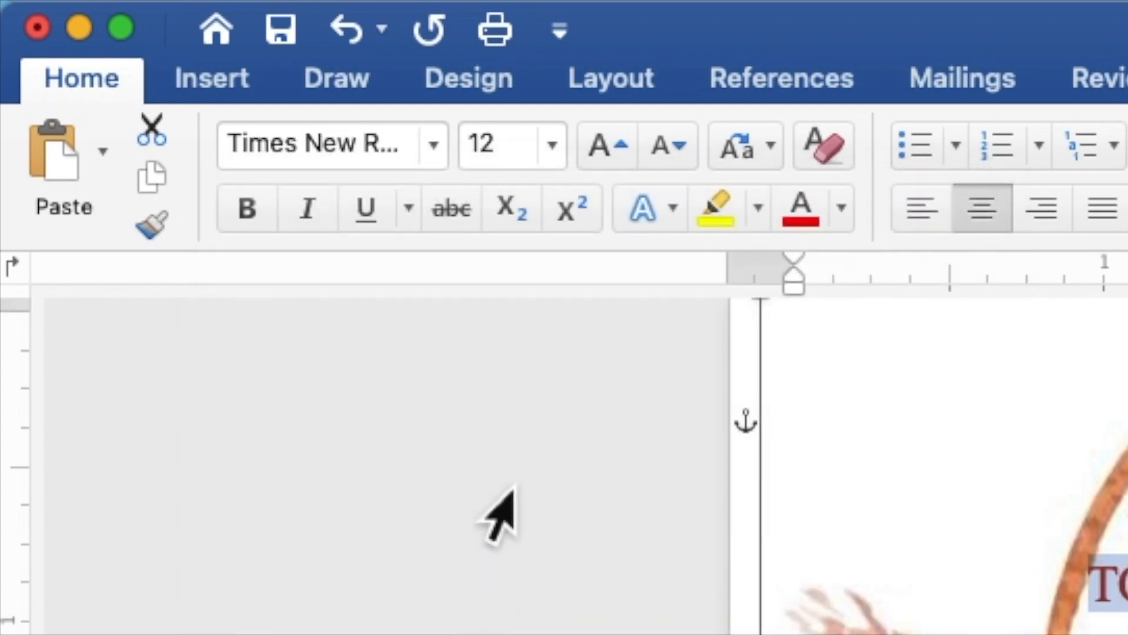
{"action": "left_click_drag", "start_coordinate": [520, 166], "coordinate": [476, 171]}
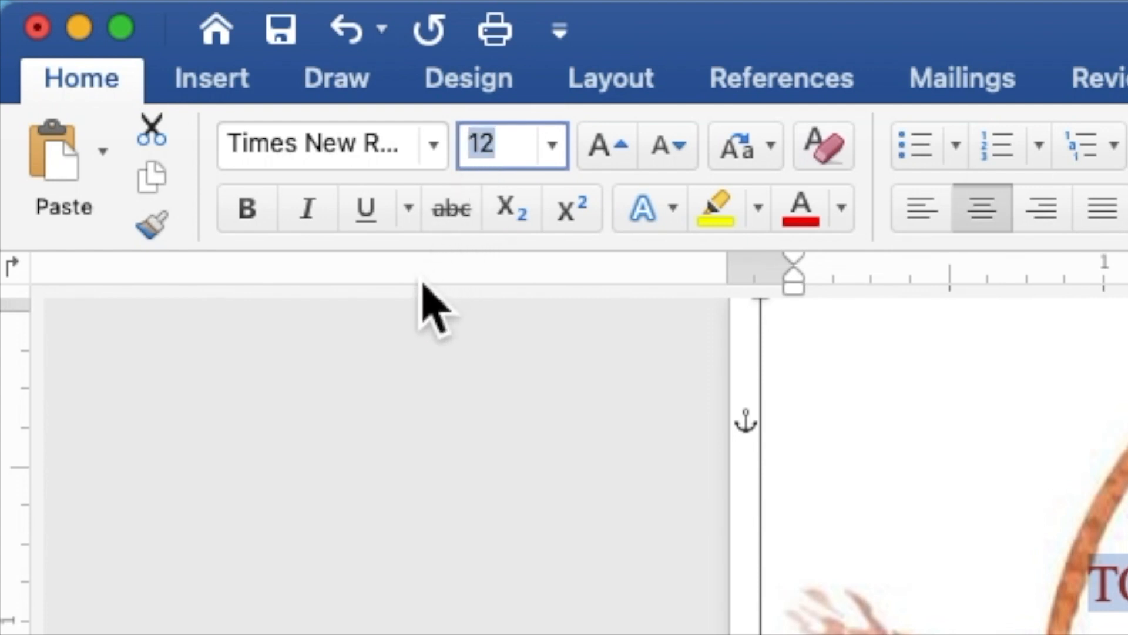
{"action": "type", "text": "9"}
{"action": "key", "text": "Return"}
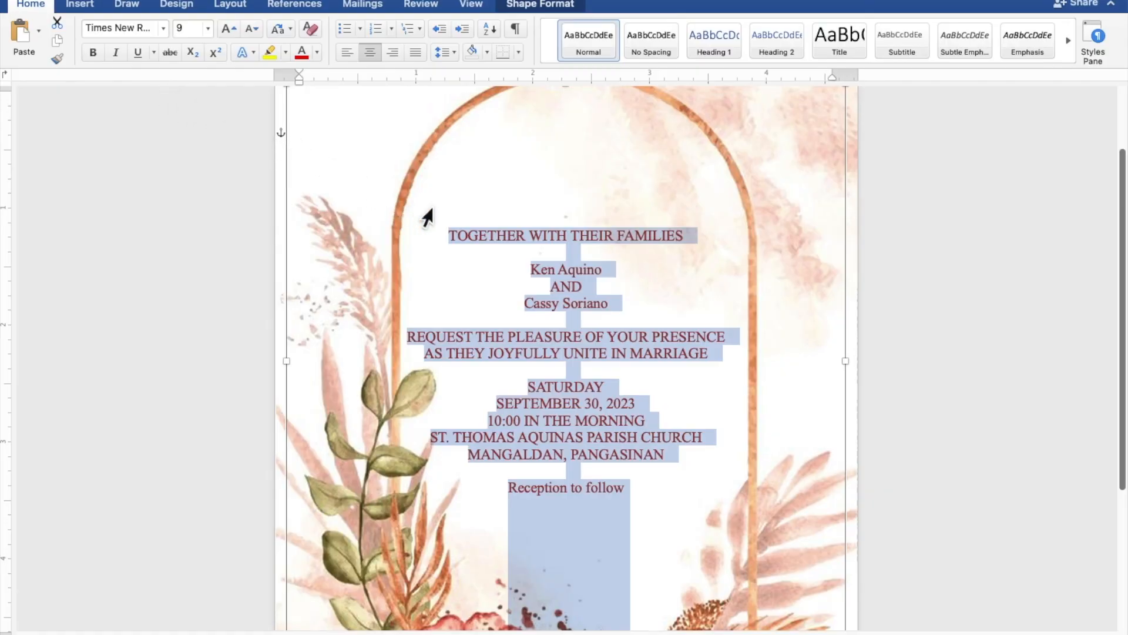
Format both name lines and 'Reception to follow' in Edwardian Script ITC at size 20.
{"action": "left_click", "coordinate": [610, 271]}
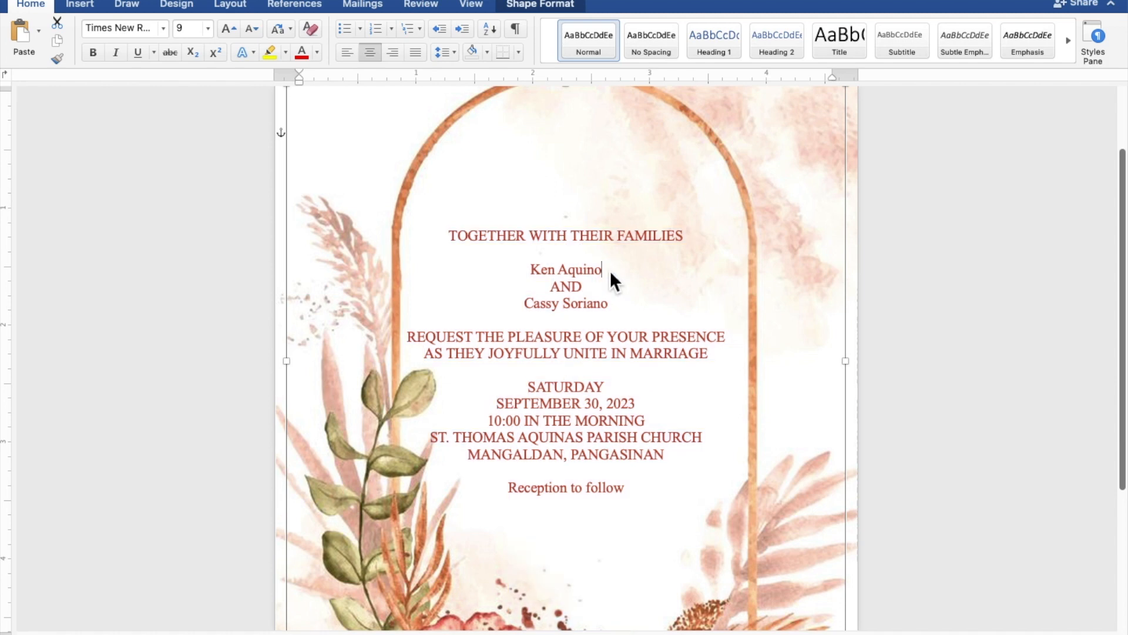
{"action": "left_click_drag", "start_coordinate": [610, 272], "coordinate": [536, 276]}
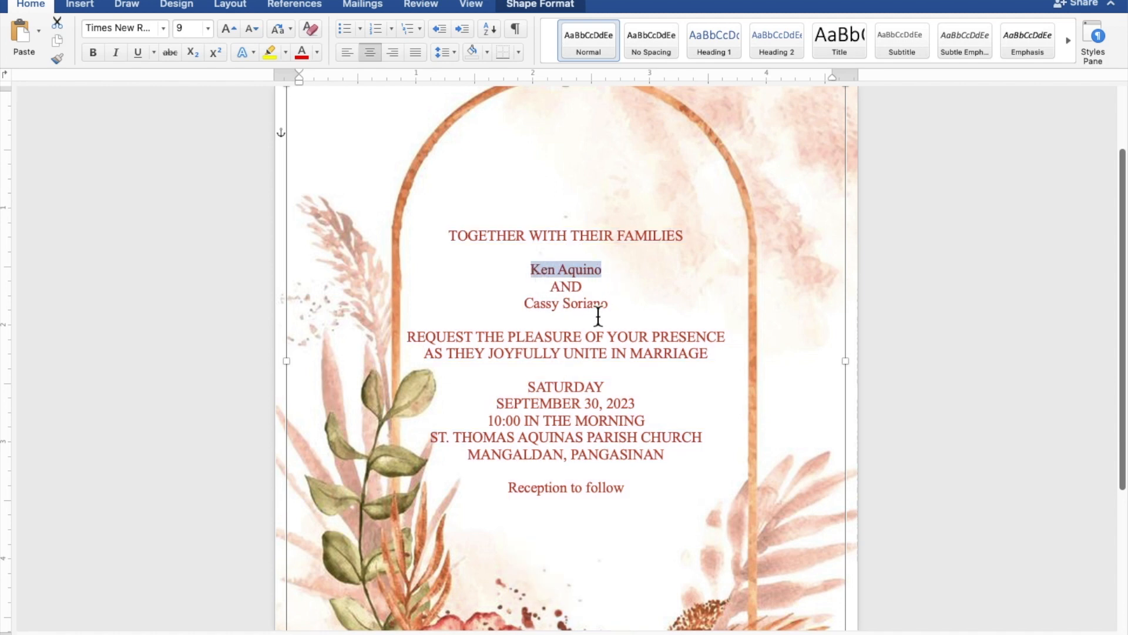
{"action": "left_click_drag", "start_coordinate": [612, 310], "coordinate": [531, 312]}
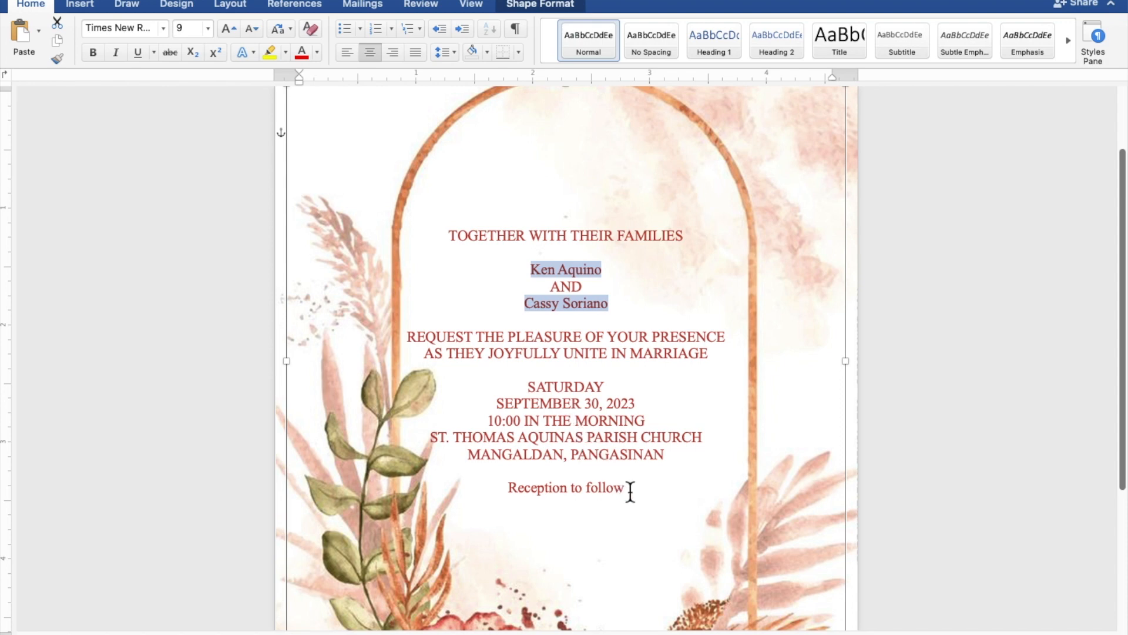
{"action": "left_click_drag", "start_coordinate": [622, 492], "coordinate": [542, 493]}
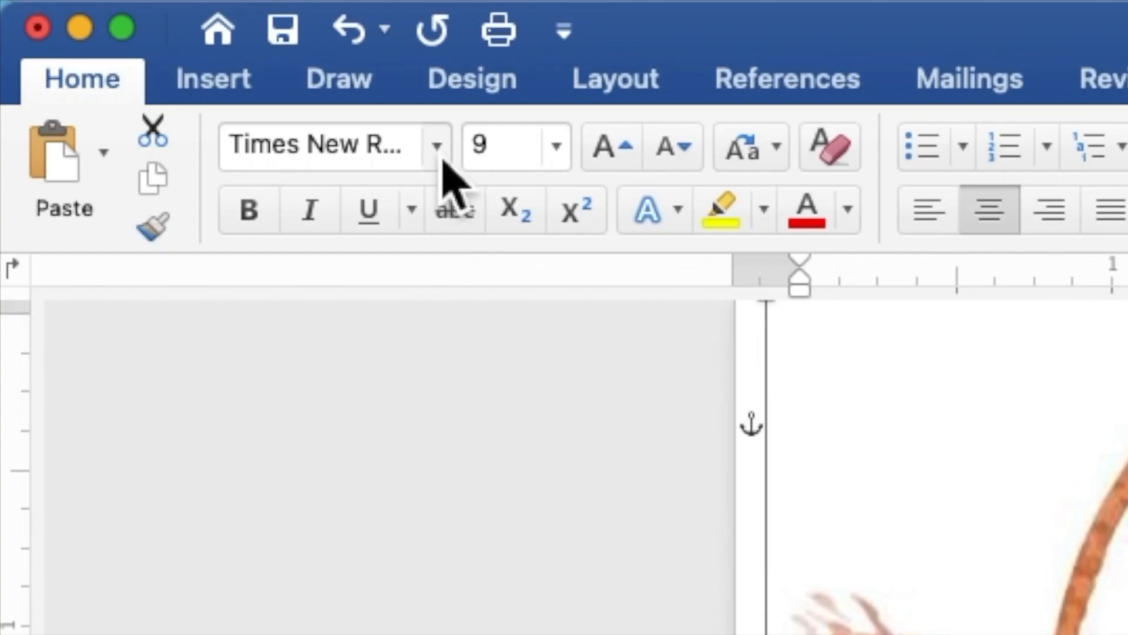
{"action": "left_click", "coordinate": [437, 147]}
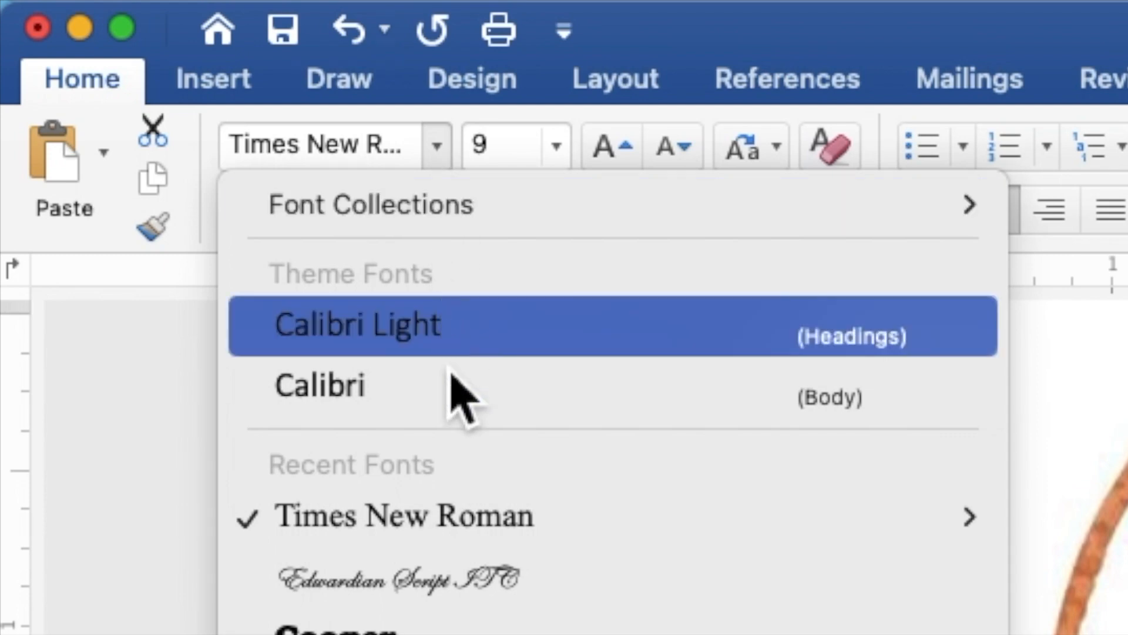
{"action": "left_click", "coordinate": [452, 579]}
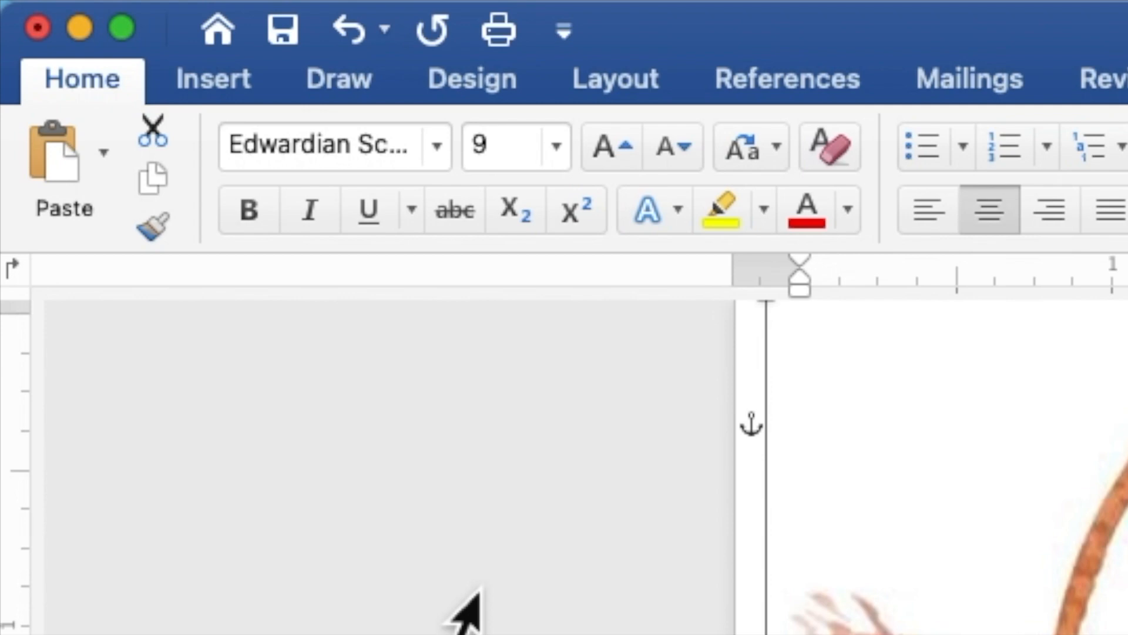
{"action": "left_click", "coordinate": [517, 157]}
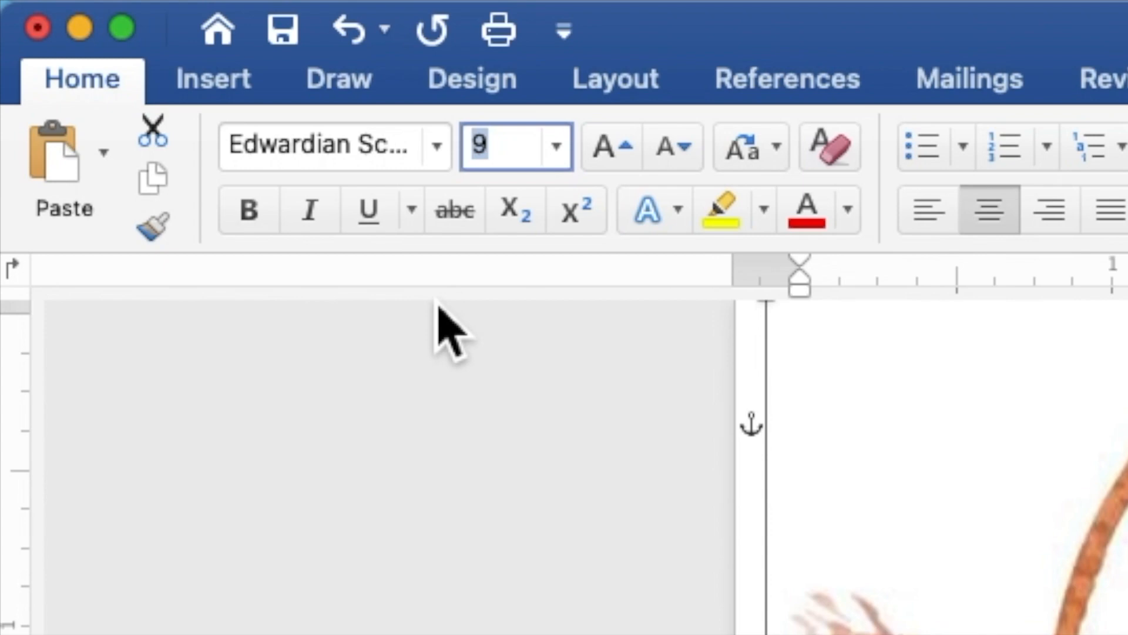
{"action": "type", "text": "20"}
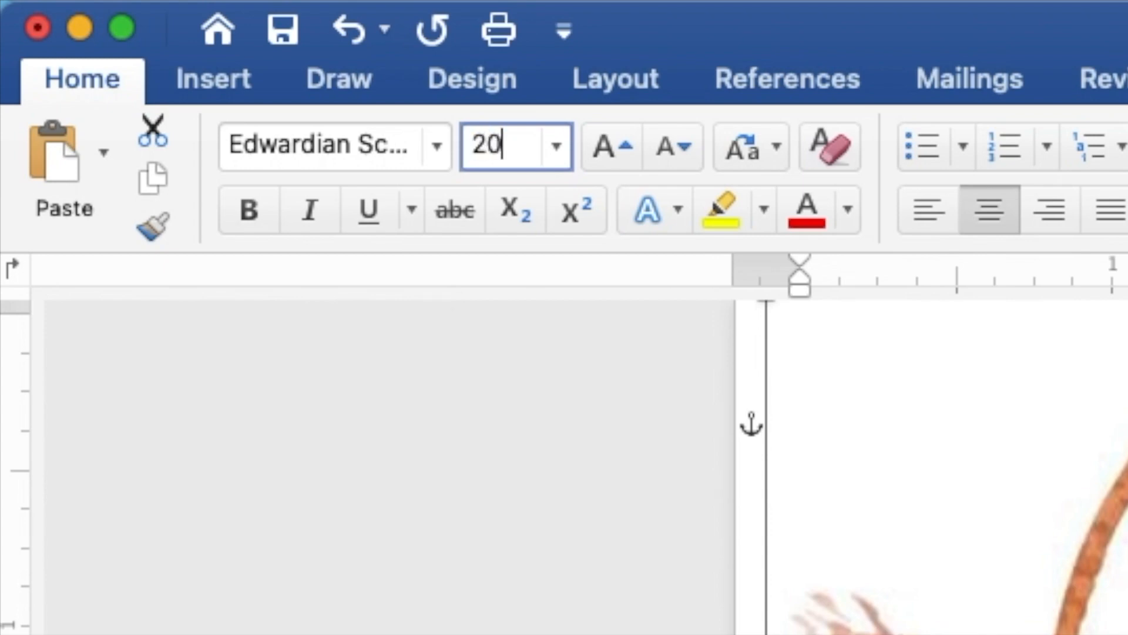
{"action": "key", "text": "Return"}
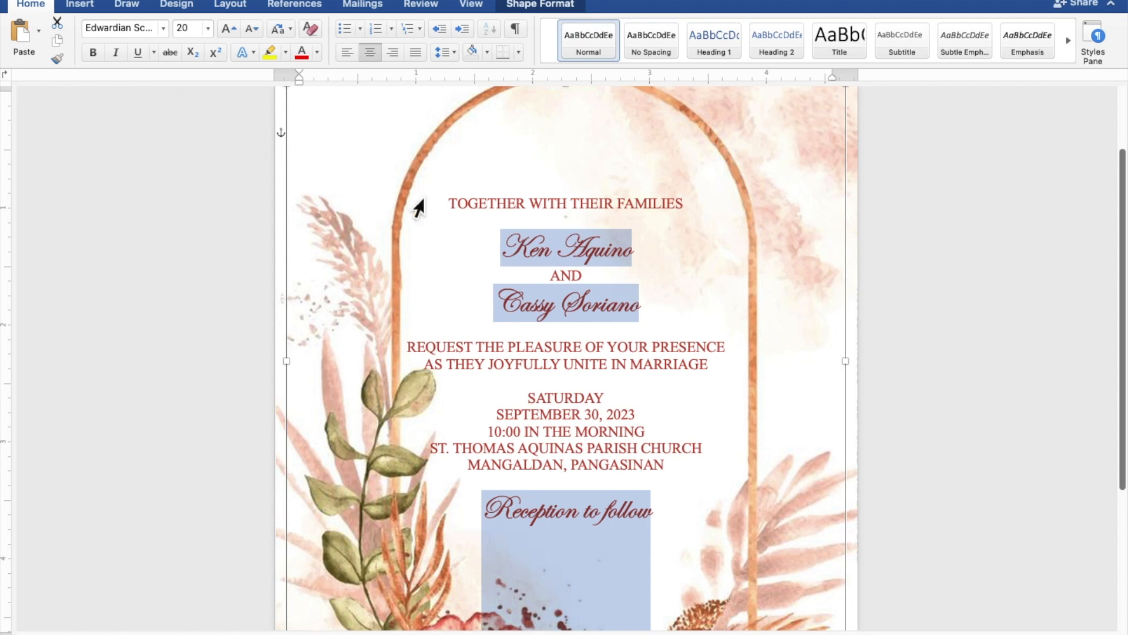
Select the two name lines of the couple and increase their font size from 20 to 40.
{"action": "left_click", "coordinate": [645, 252]}
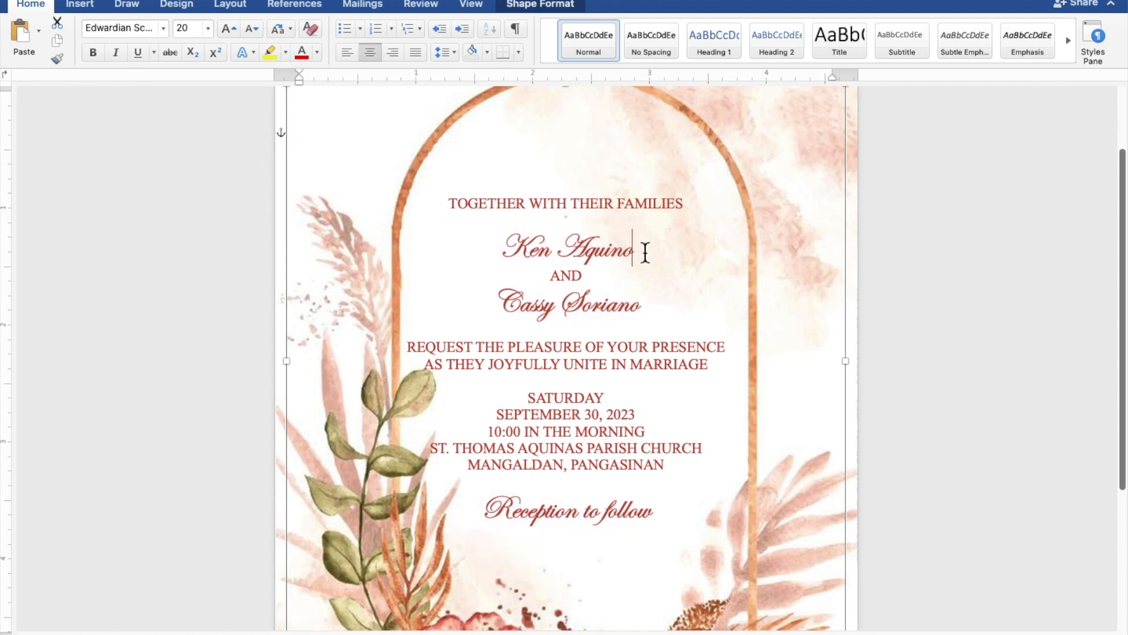
{"action": "left_click_drag", "start_coordinate": [645, 252], "coordinate": [528, 266]}
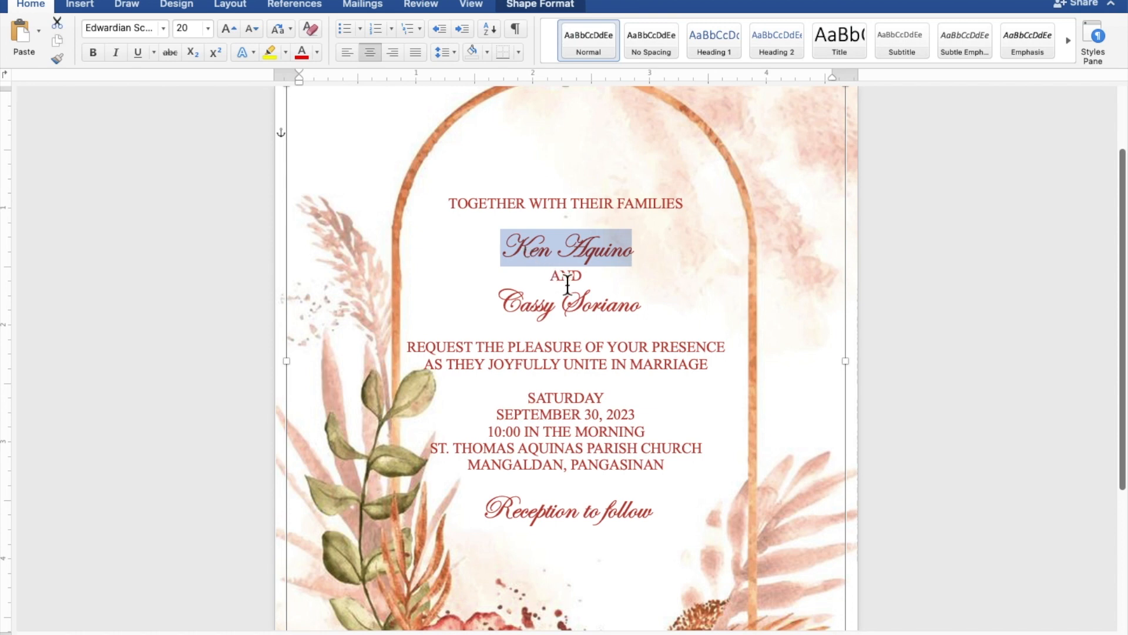
{"action": "left_click_drag", "start_coordinate": [650, 312], "coordinate": [522, 313]}
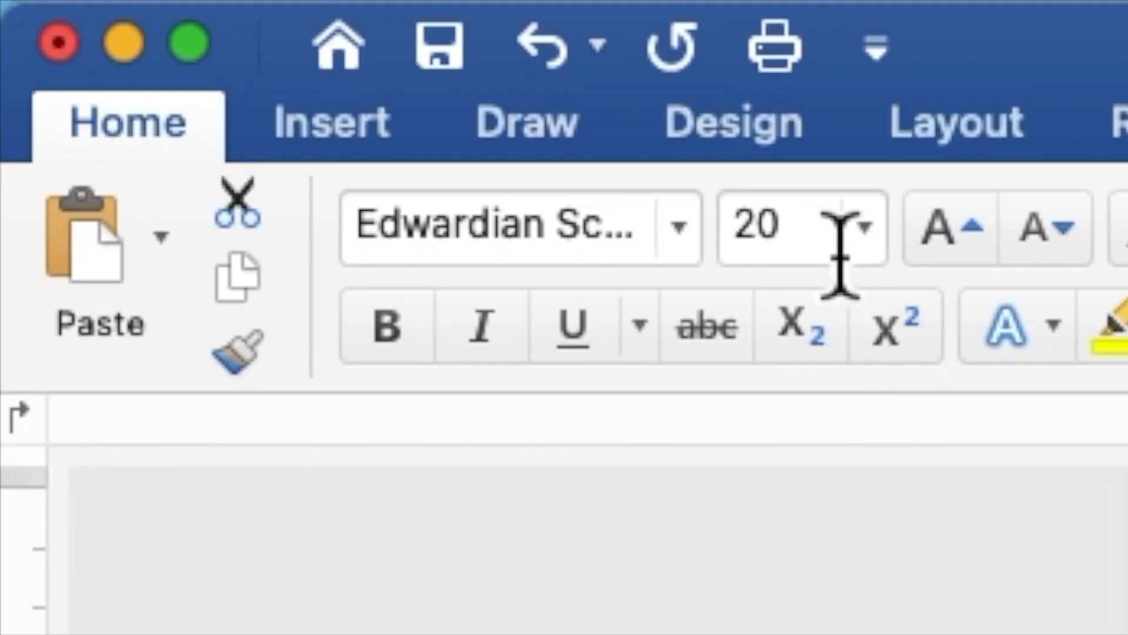
{"action": "left_click_drag", "start_coordinate": [830, 241], "coordinate": [730, 240]}
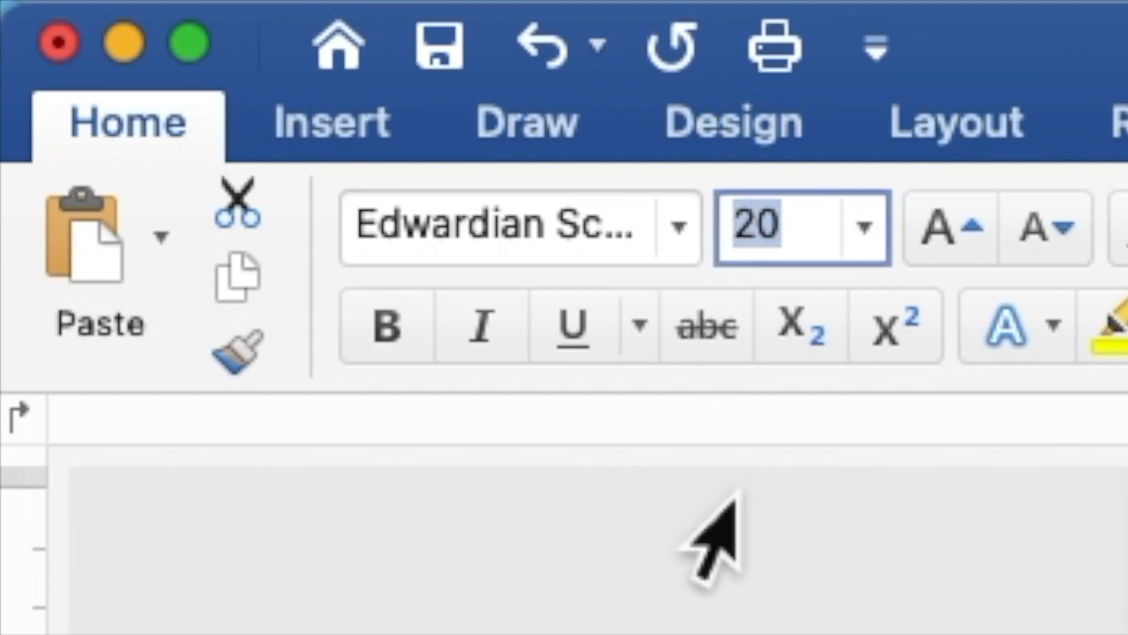
{"action": "type", "text": "4"}
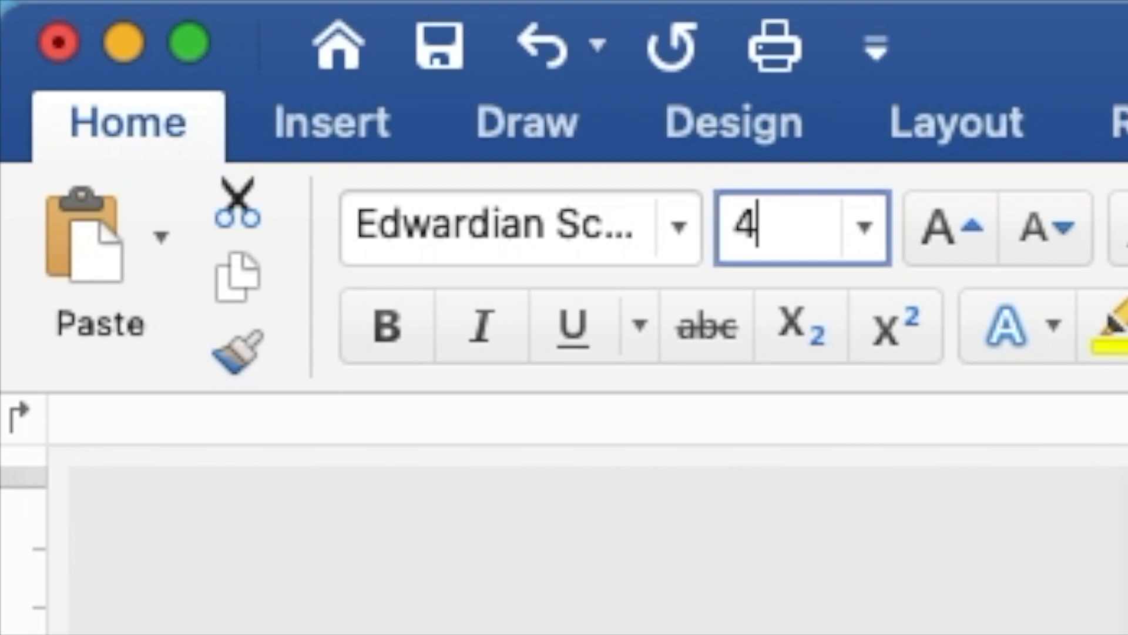
{"action": "type", "text": "0"}
{"action": "key", "text": "Return"}
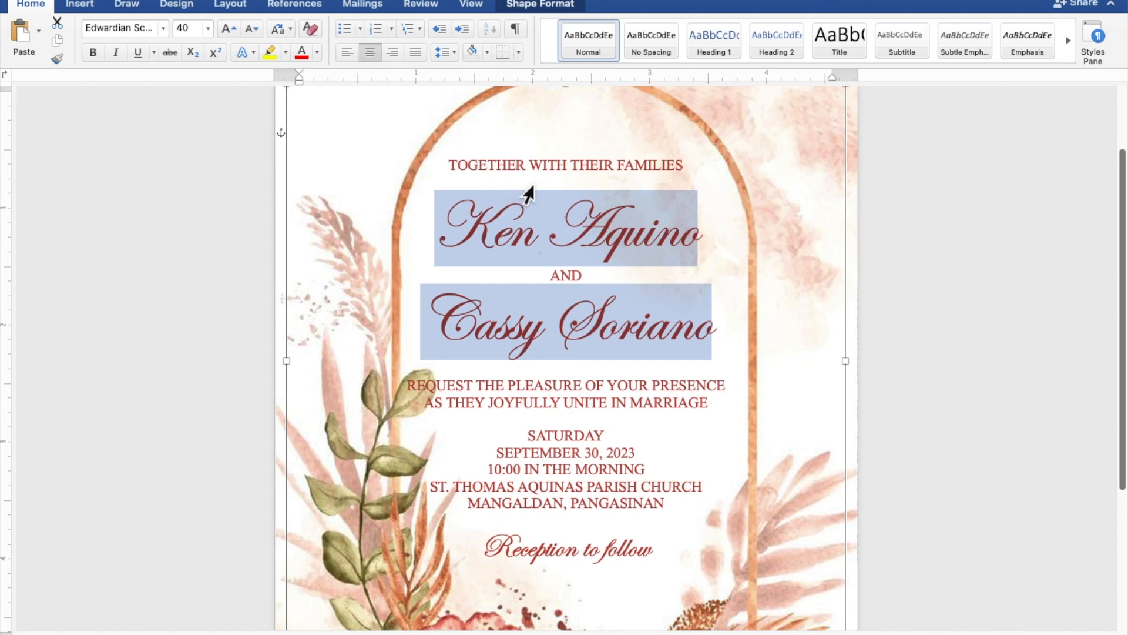
Insert blank lines below TOGETHER WITH THEIR FAMILIES, above the REQUEST lines, and before SATURDAY.
{"action": "left_click", "coordinate": [587, 184]}
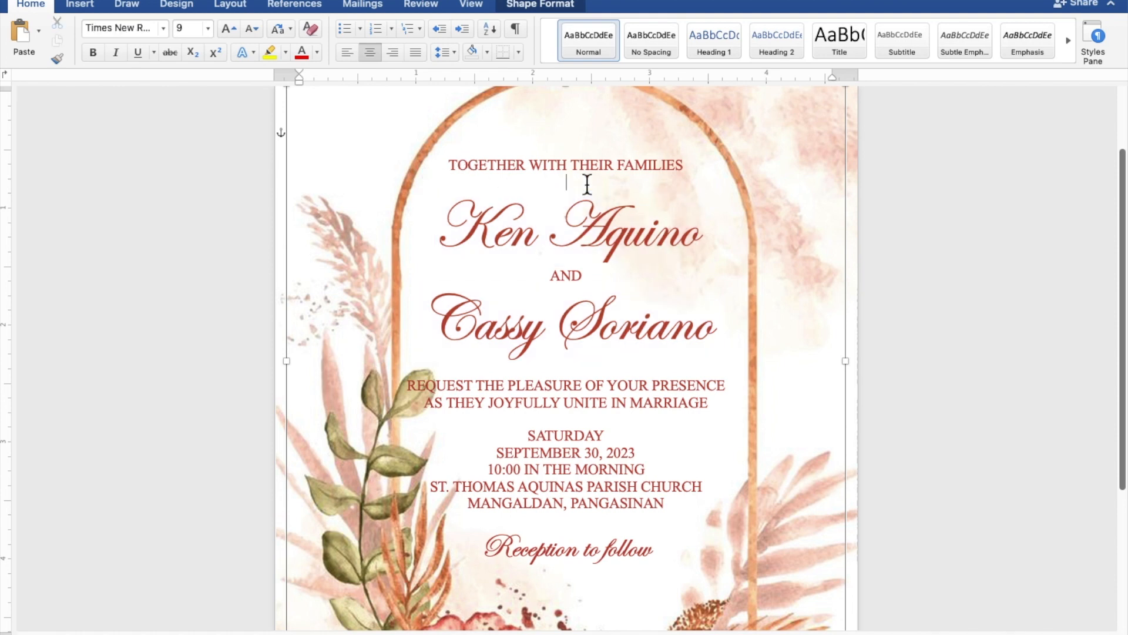
{"action": "key", "text": "Return"}
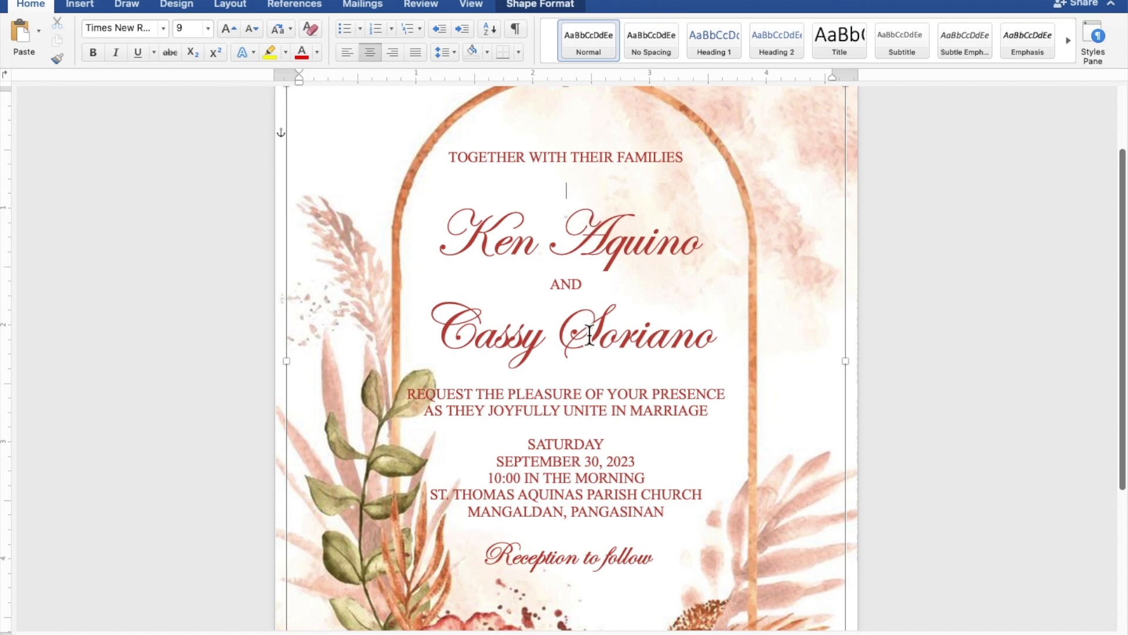
{"action": "left_click", "coordinate": [587, 381]}
{"action": "key", "text": "Return"}
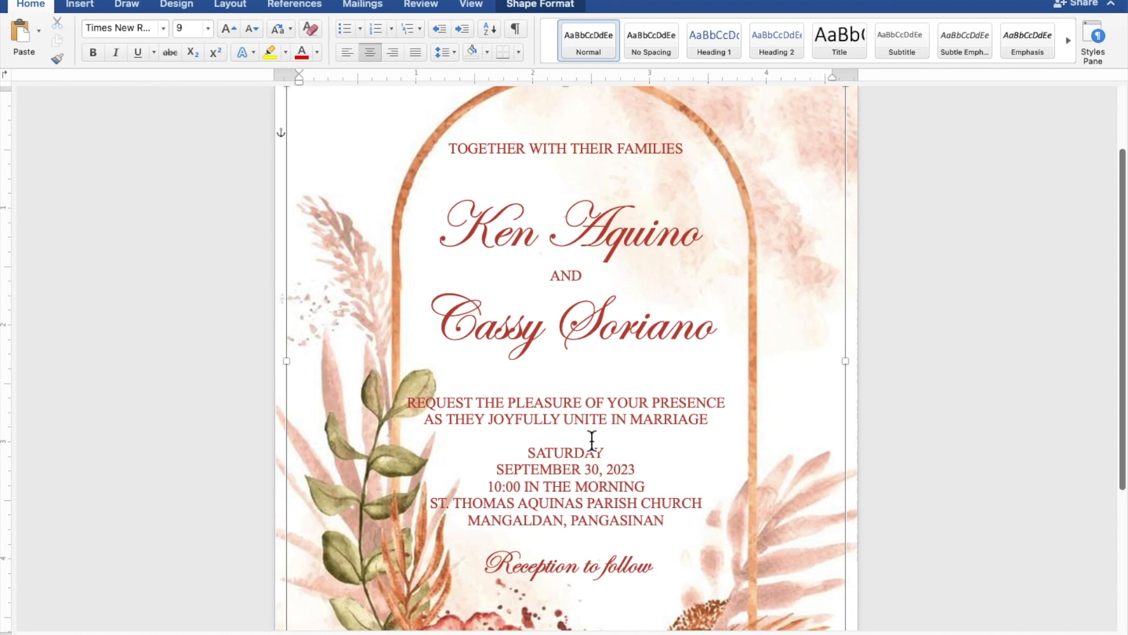
{"action": "key", "text": "Return"}
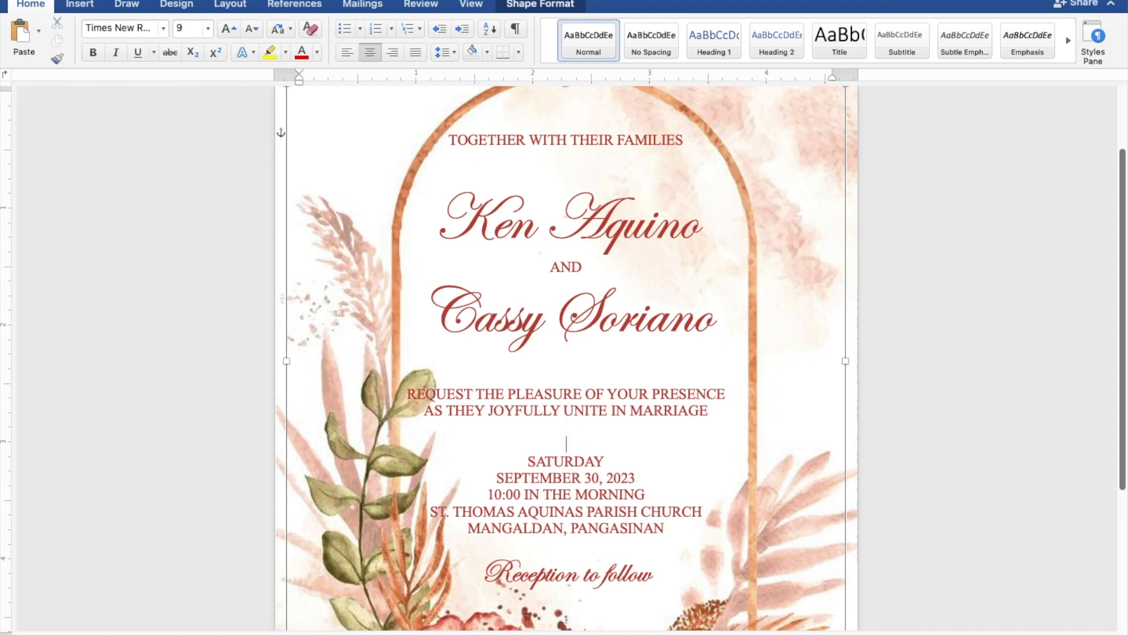
Select the floral arch background image and scroll through the page to review the spacing.
{"action": "scroll", "coordinate": [580, 443], "scroll_direction": "down", "scroll_amount": 1}
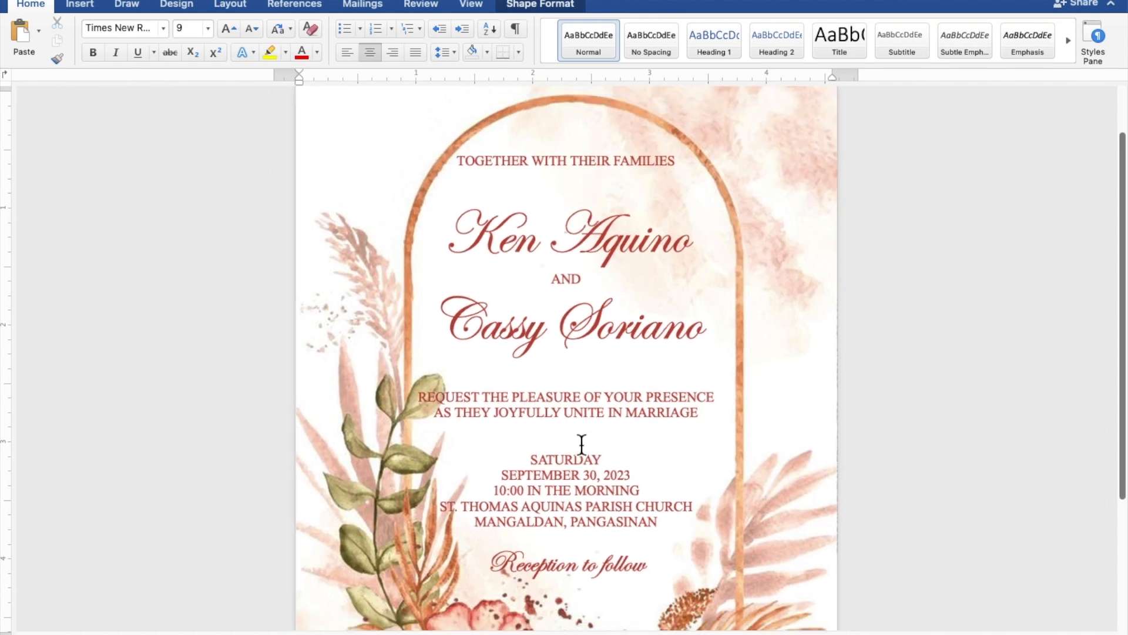
{"action": "left_click", "coordinate": [549, 461]}
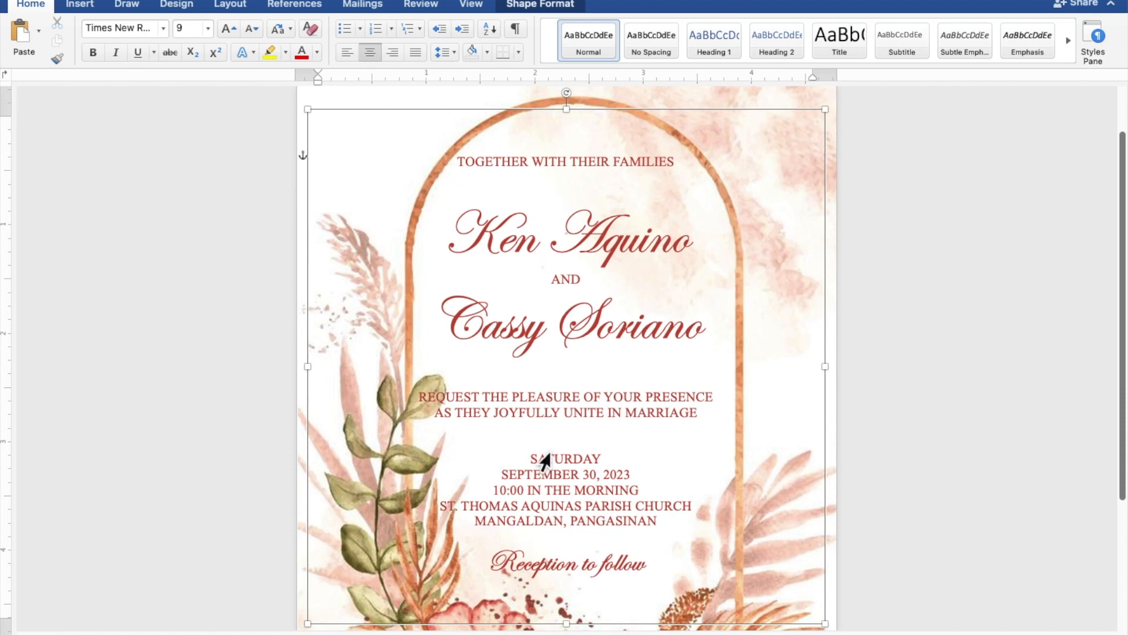
{"action": "scroll", "coordinate": [545, 462], "scroll_direction": "down", "scroll_amount": 3}
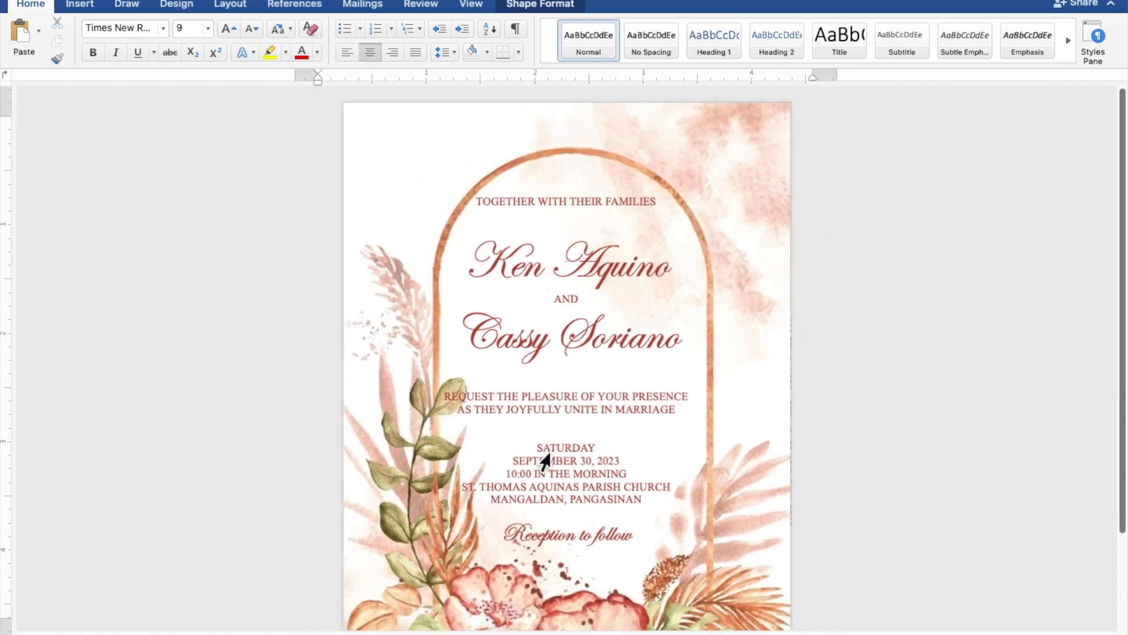
{"action": "scroll", "coordinate": [545, 461], "scroll_direction": "down", "scroll_amount": 3}
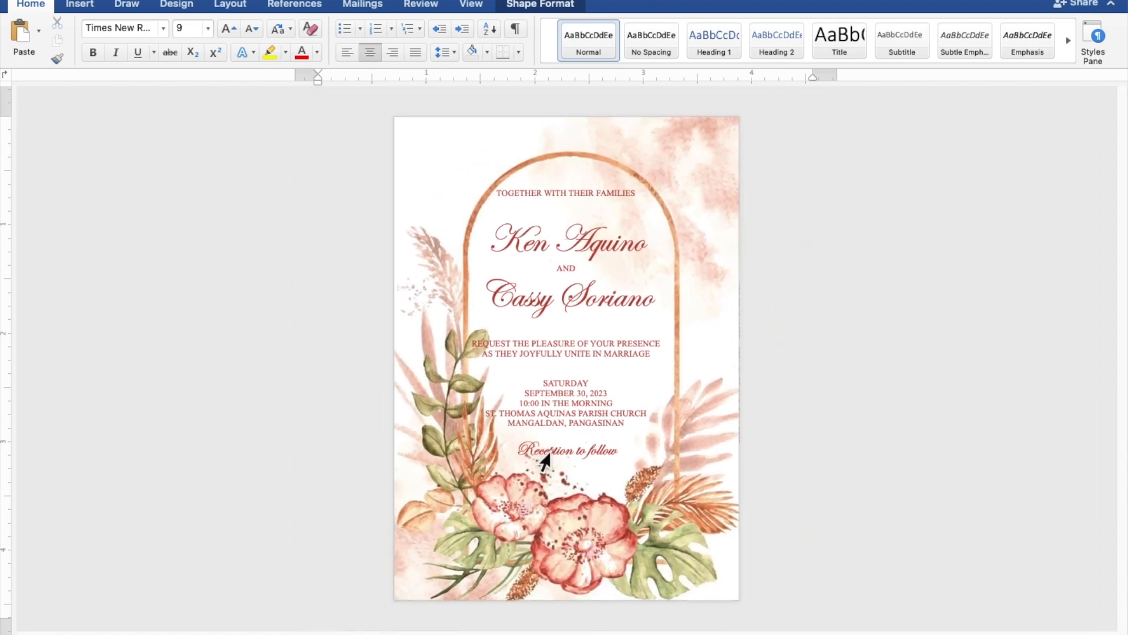
{"action": "scroll", "coordinate": [545, 461], "scroll_direction": "up", "scroll_amount": 1}
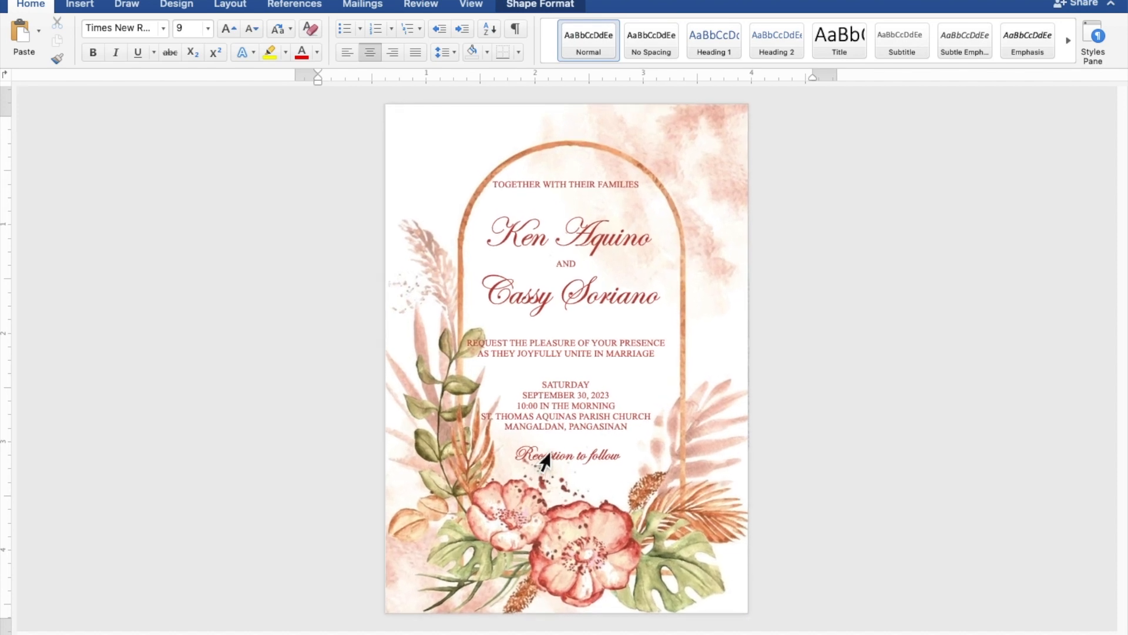
{"action": "scroll", "coordinate": [545, 462], "scroll_direction": "up", "scroll_amount": 2}
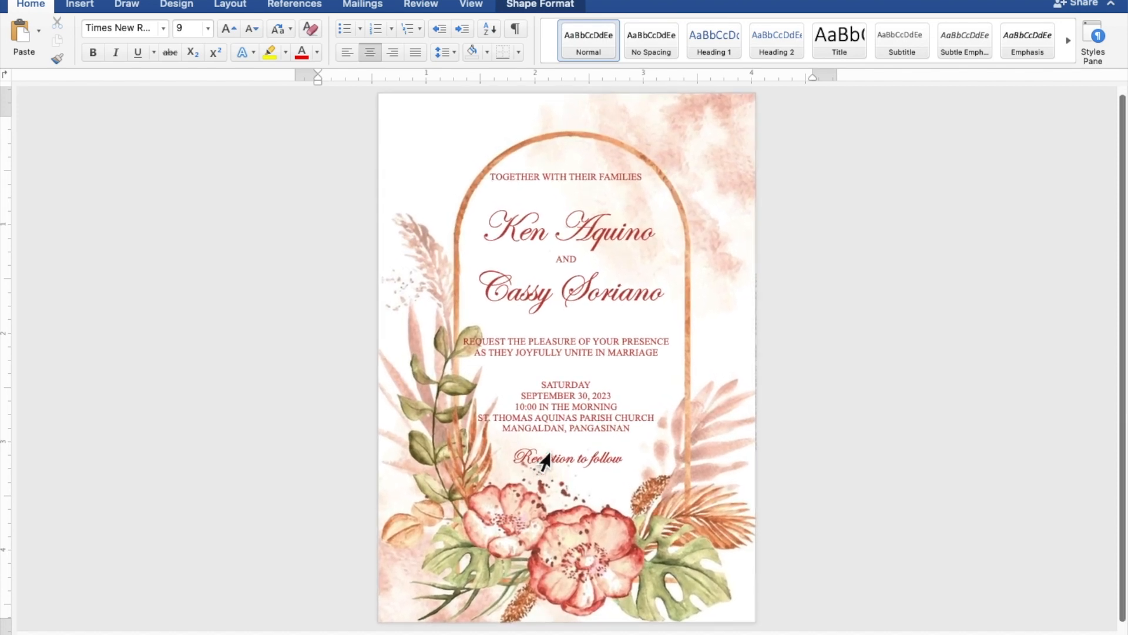
Select the text box, nudge it slightly right until centred in the arch, then deselect.
{"action": "left_click", "coordinate": [540, 453]}
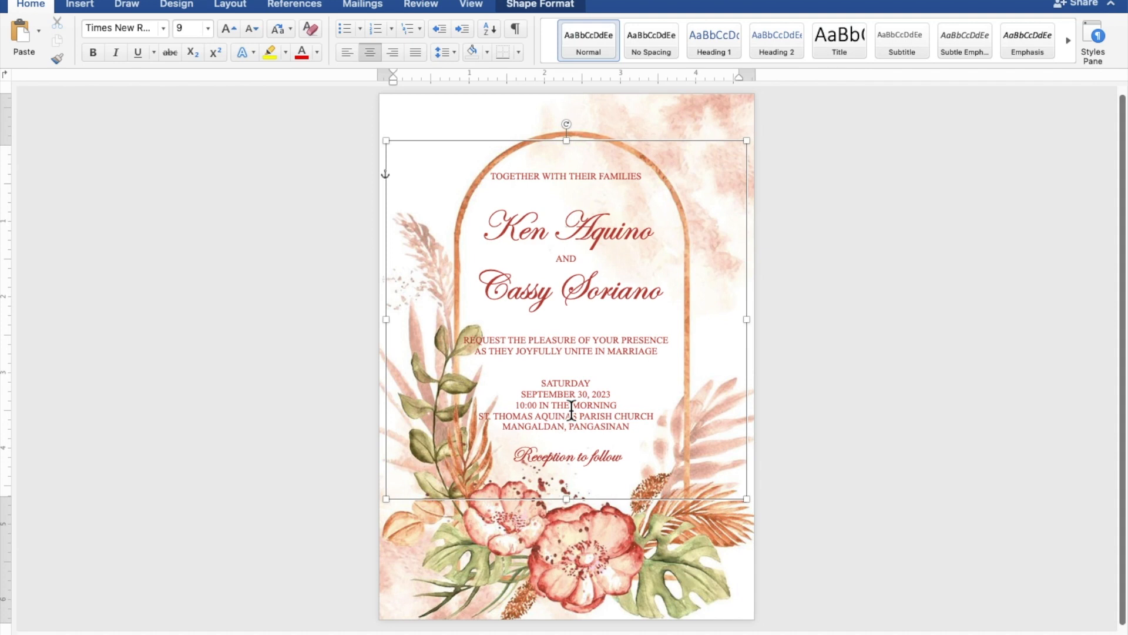
{"action": "left_click", "coordinate": [684, 150]}
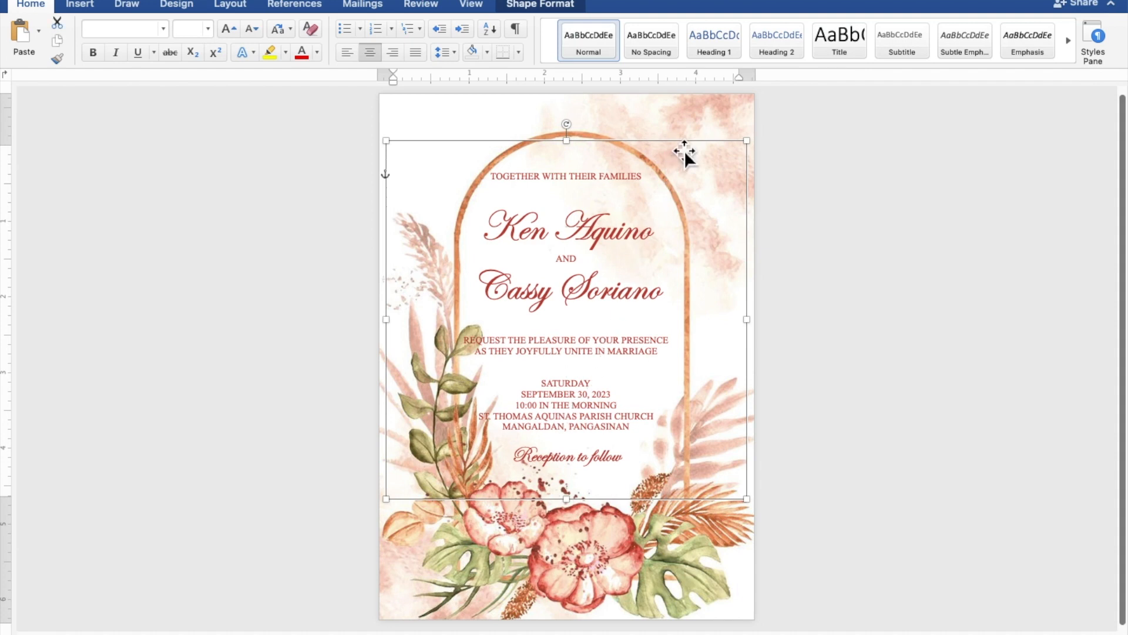
{"action": "left_click_drag", "start_coordinate": [684, 150], "coordinate": [685, 151]}
{"action": "key", "text": "Right"}
{"action": "key", "text": "Right"}
{"action": "key", "text": "Right"}
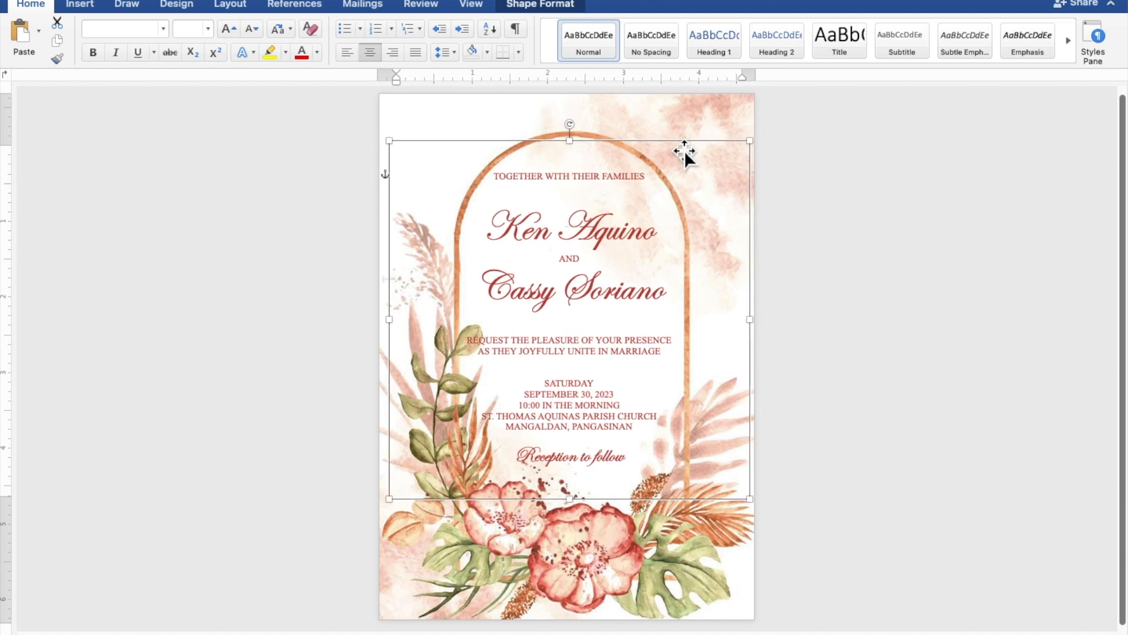
{"action": "key", "text": "Right"}
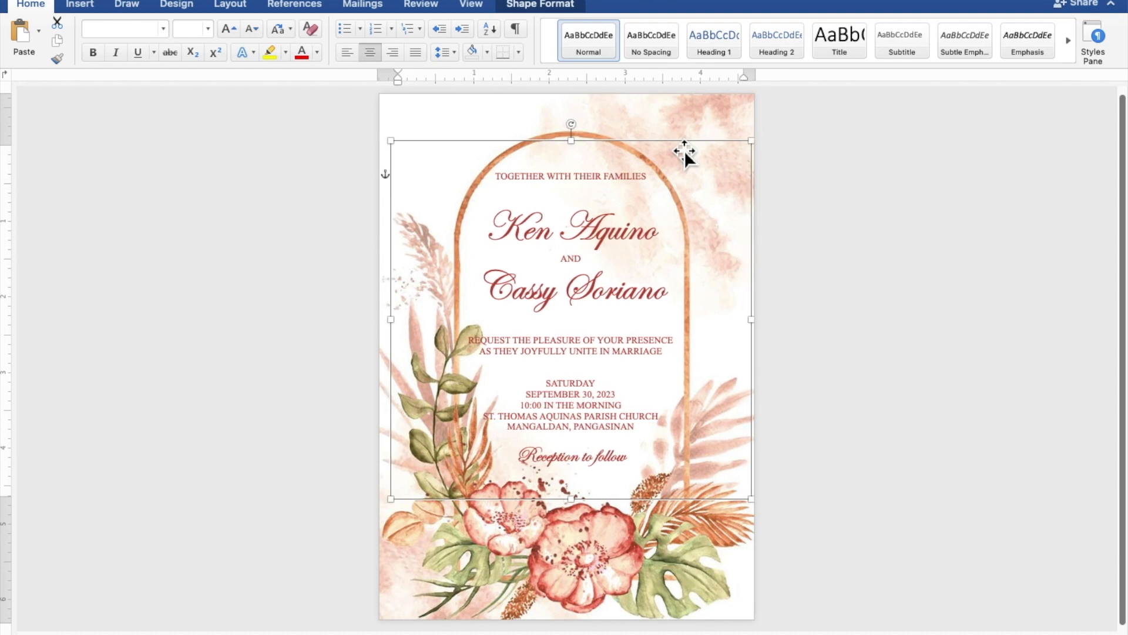
{"action": "key", "text": "Right"}
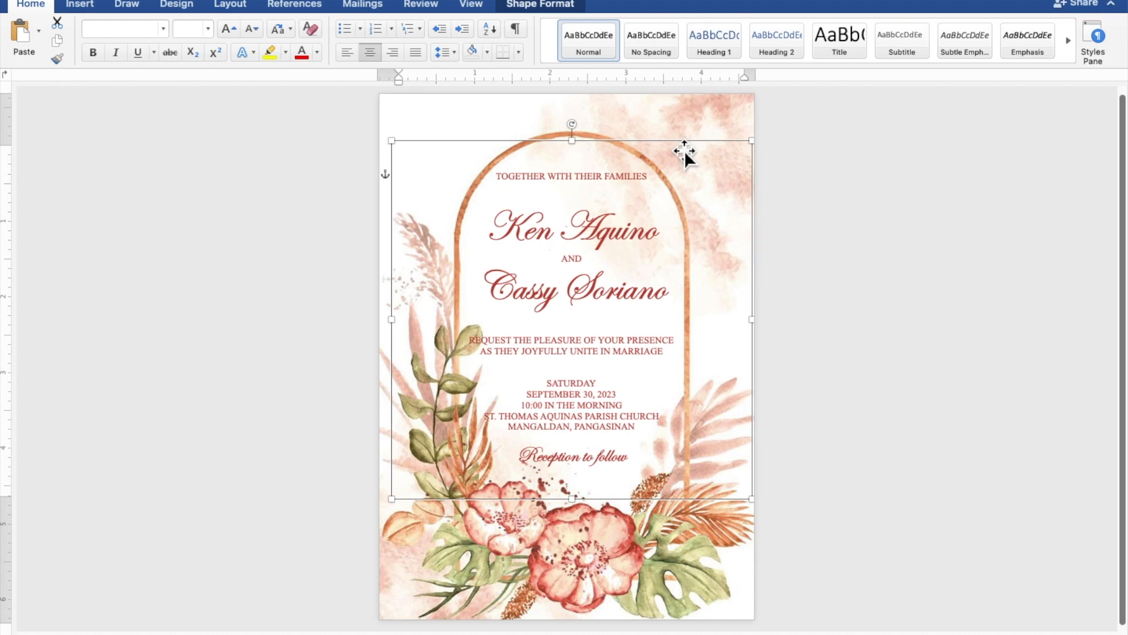
{"action": "key", "text": "Right"}
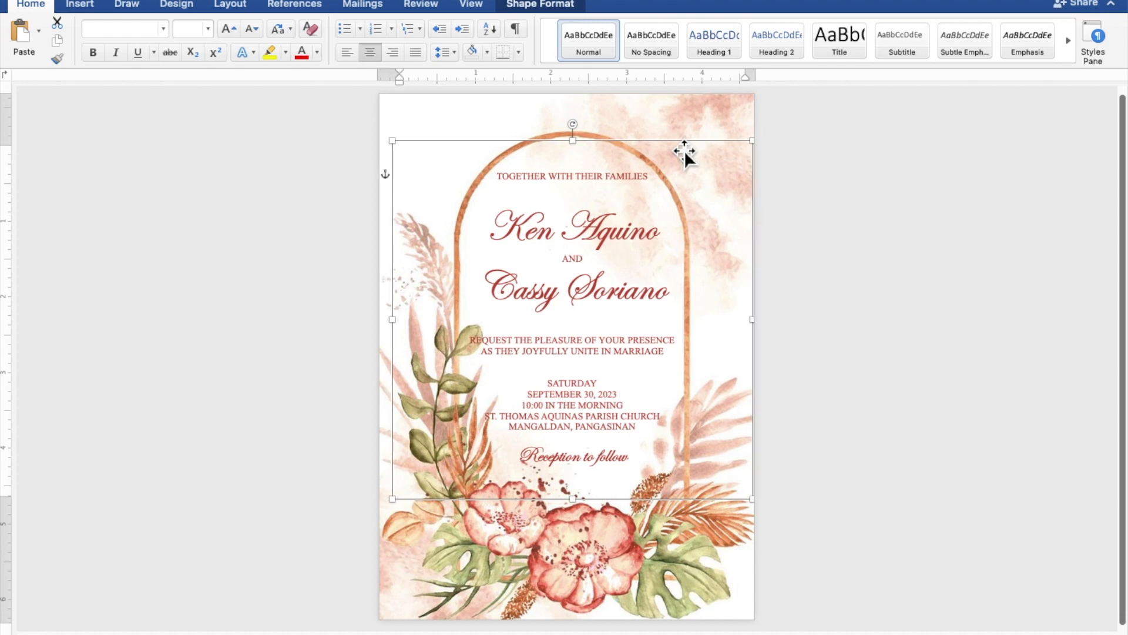
{"action": "key", "text": "Left"}
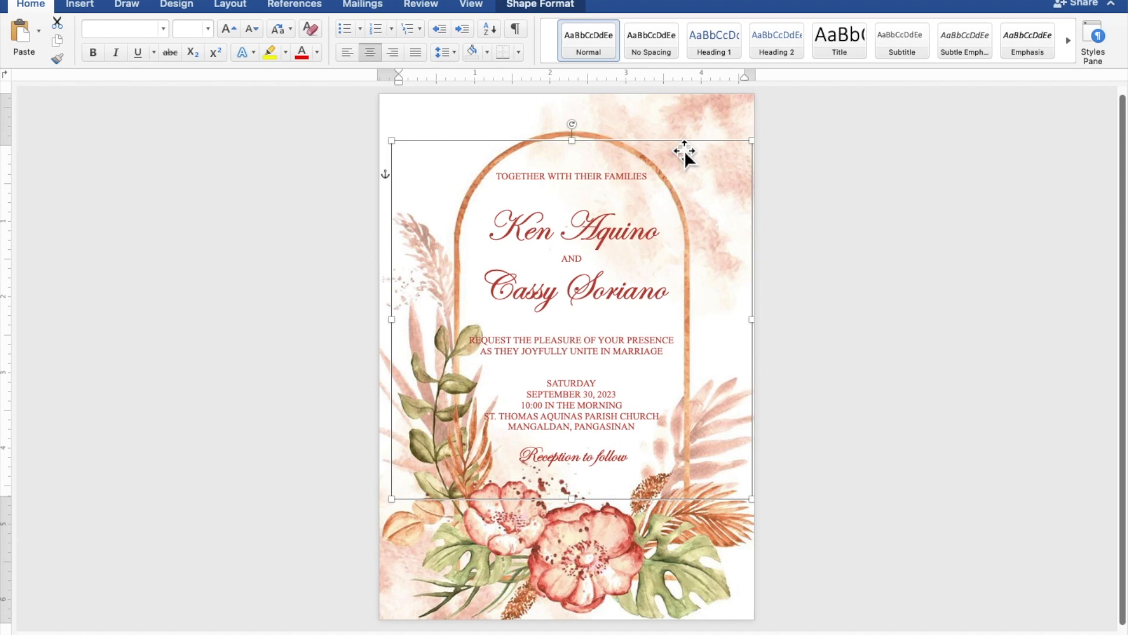
{"action": "left_click", "coordinate": [951, 205]}
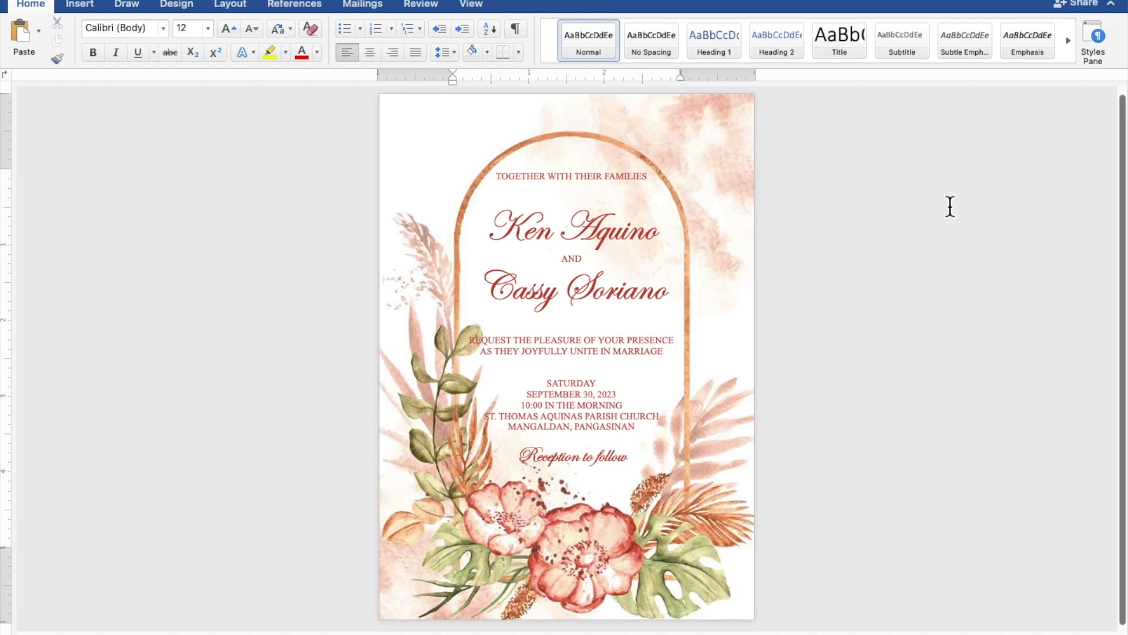